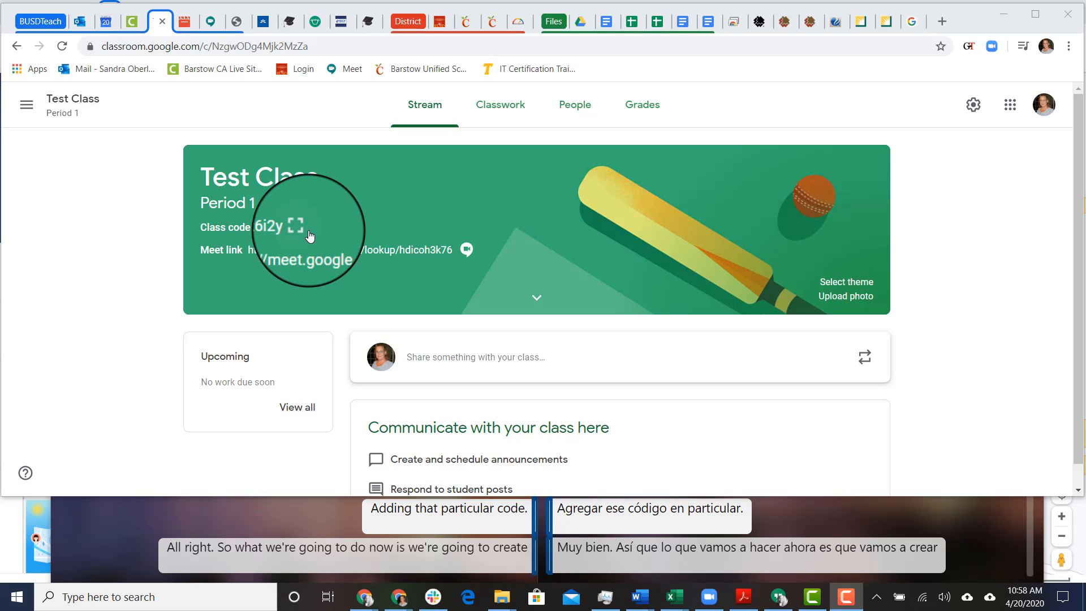
- Start a new assignment in the classwork of Test Class
left_click(506, 114)
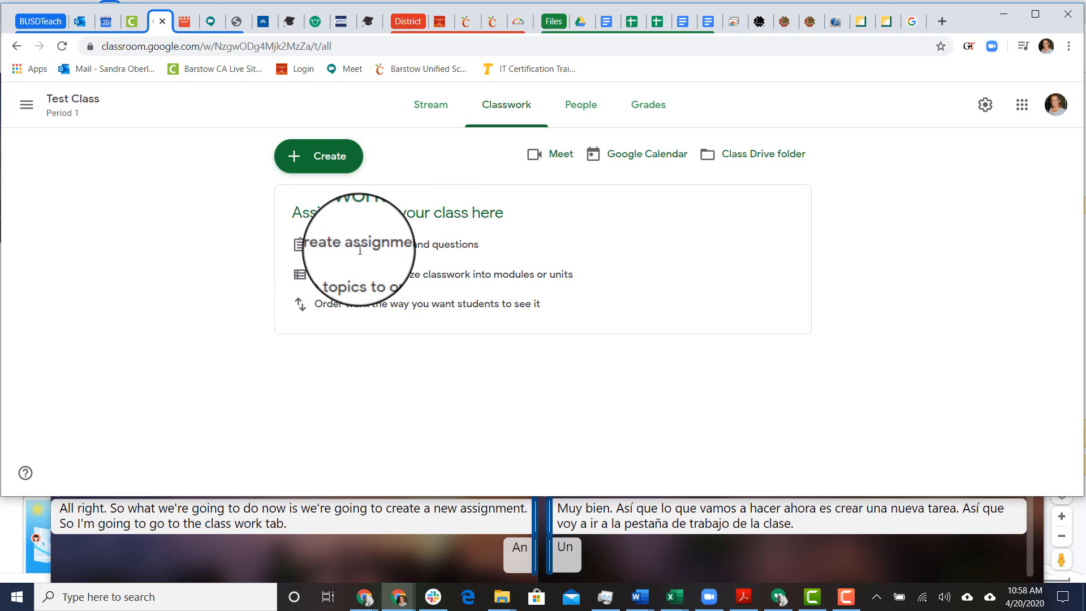
left_click(328, 160)
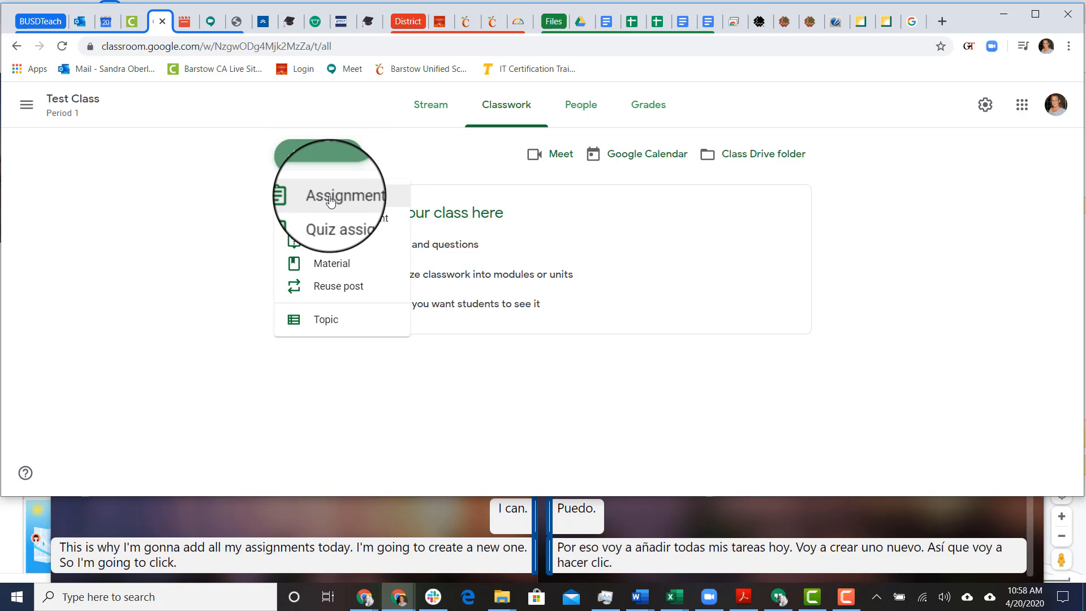
left_click(330, 195)
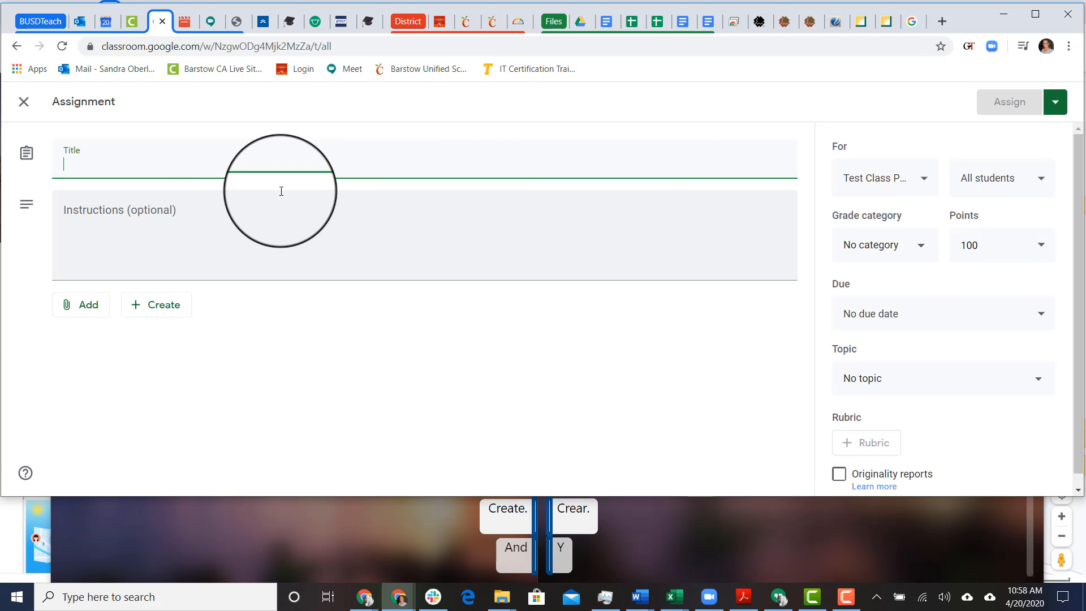
- Title the assignment "Create A Google Classroom Class"
type("Cre")
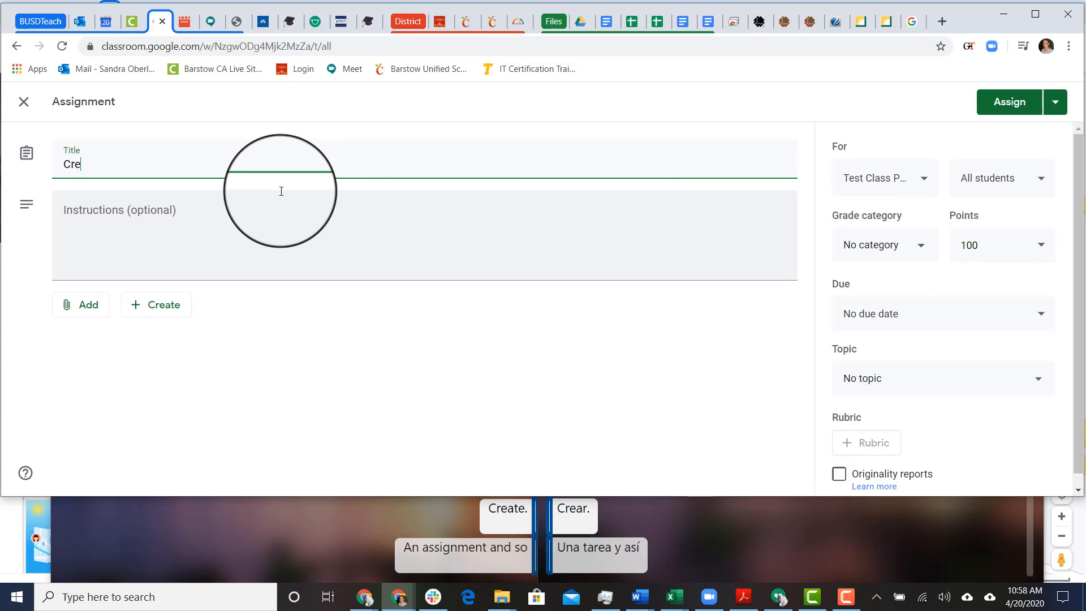
type("ate A ")
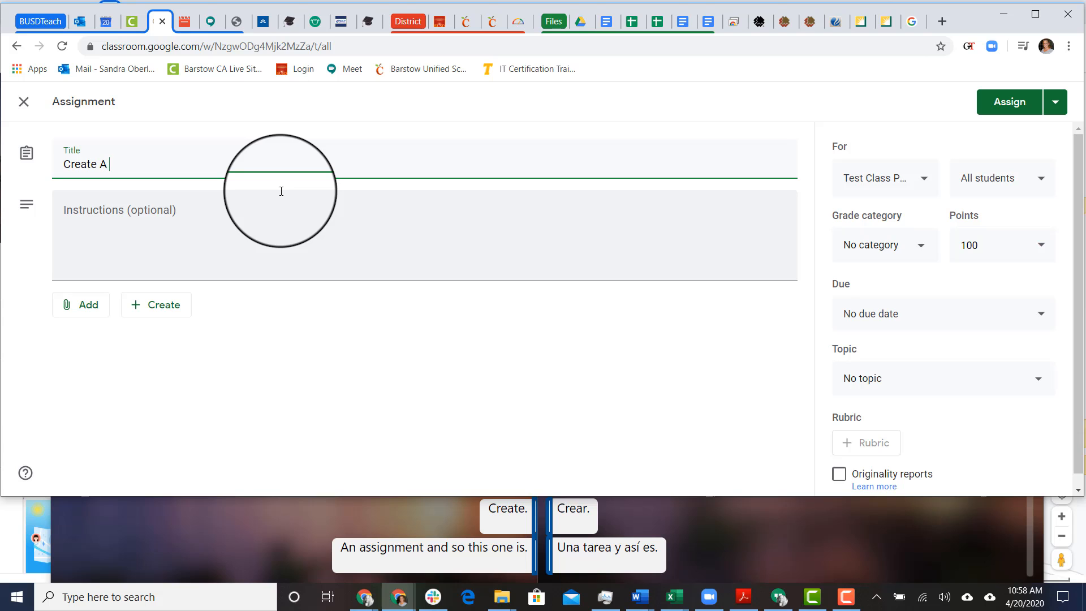
type("Google Cl")
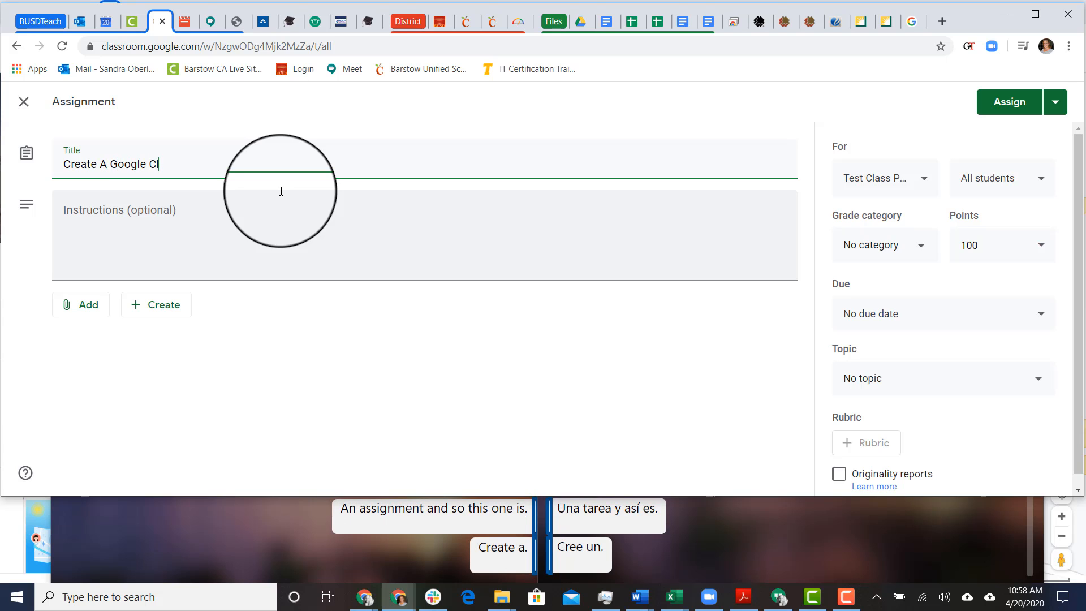
type("assroom")
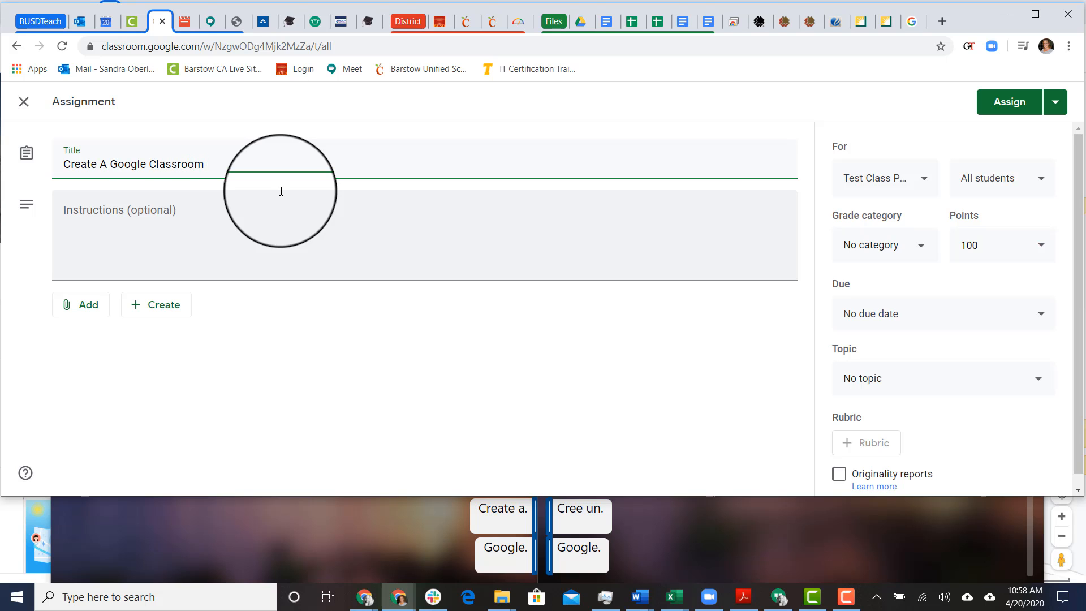
type(" Class")
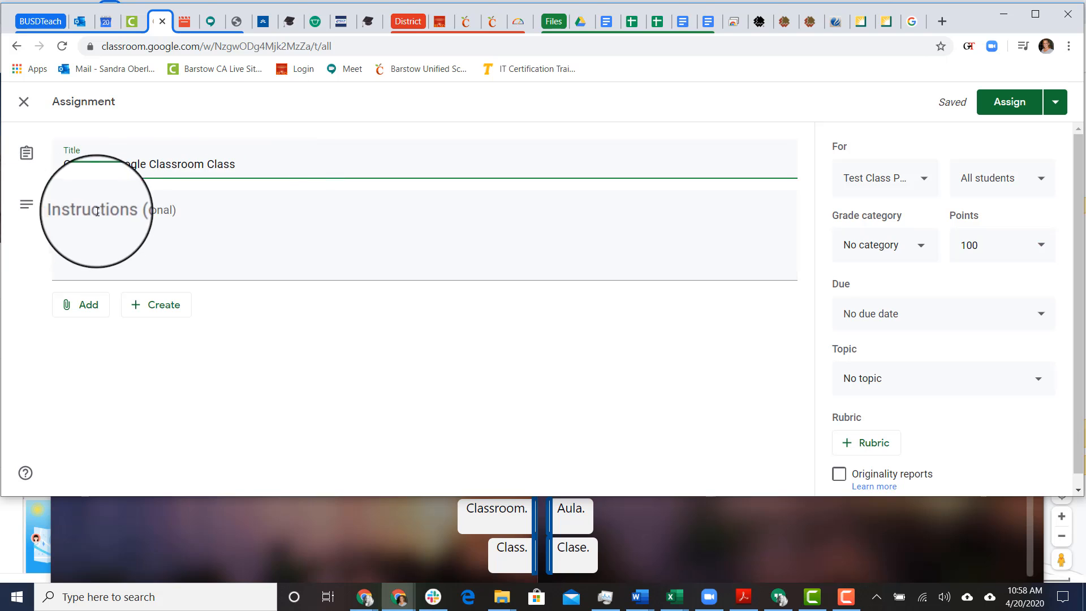
- Write instructions "For this assignment do these steps:" and after a blank line "Please watch the attached video. Follow along and do the steps in the video."
left_click(91, 233)
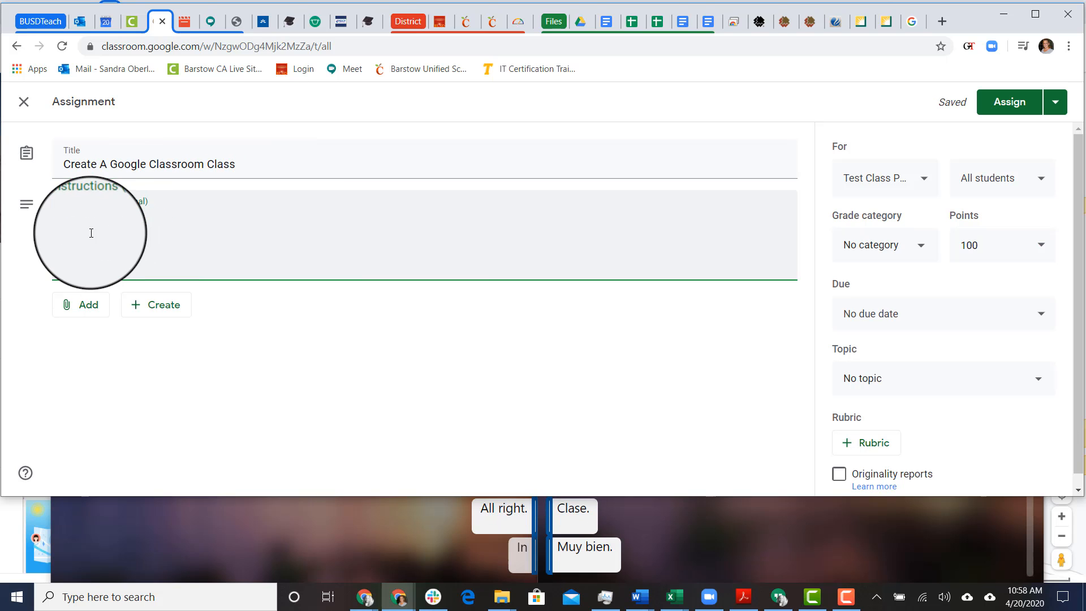
type("This")
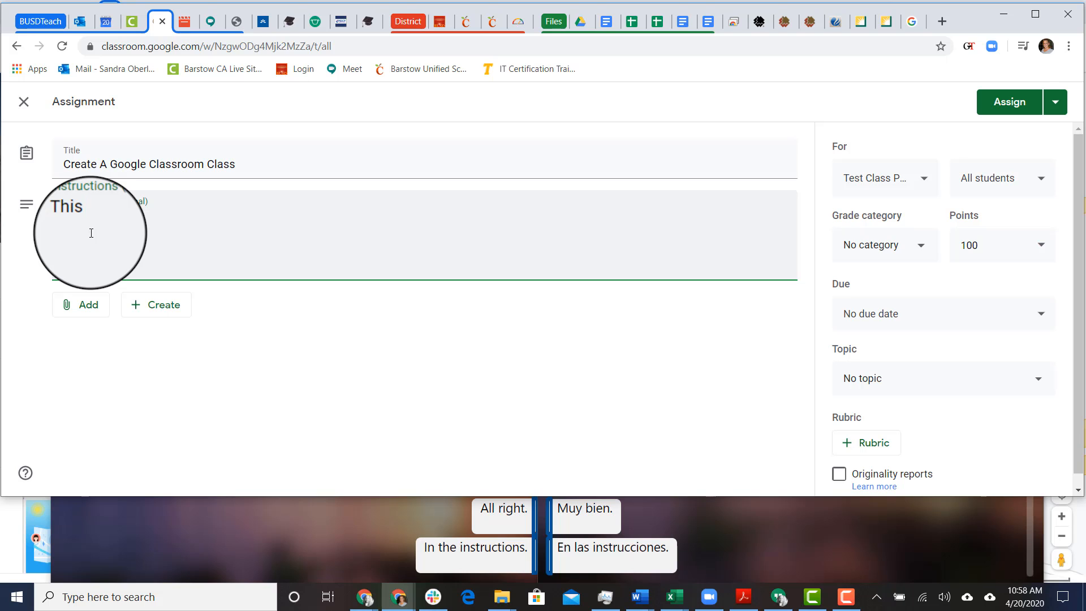
key("BackSpace")
key("BackSpace")
key("BackSpace")
key("BackSpace")
key("BackSpace")
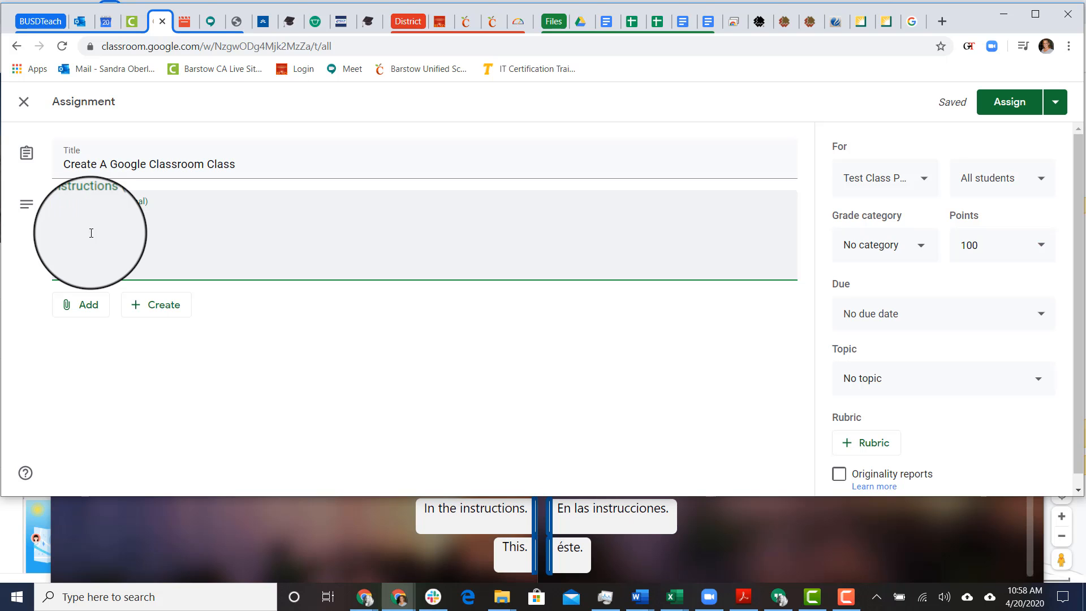
type("For this ass")
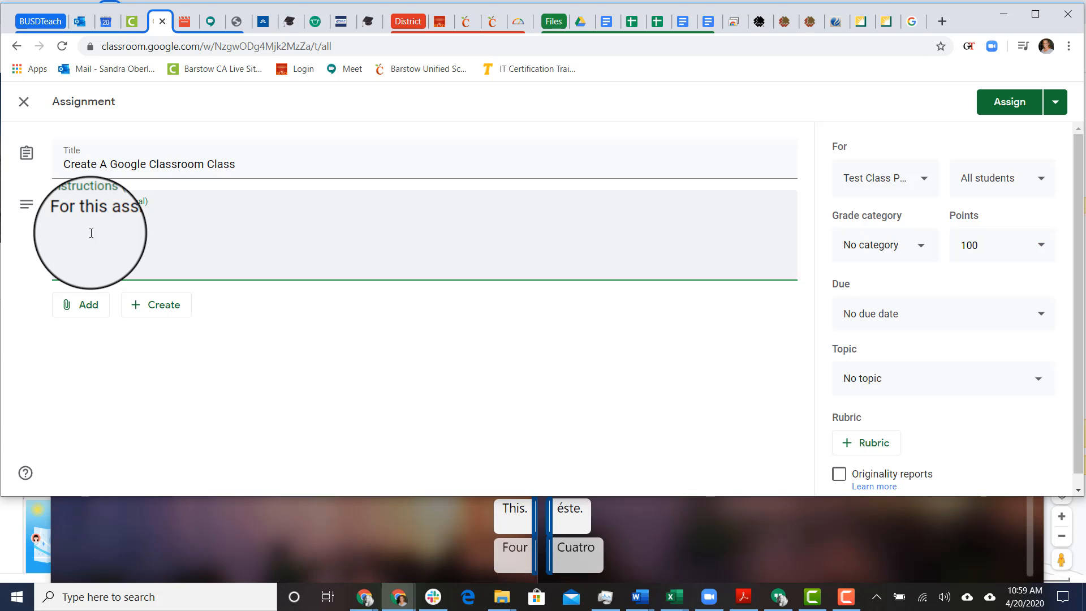
type("ignment do t")
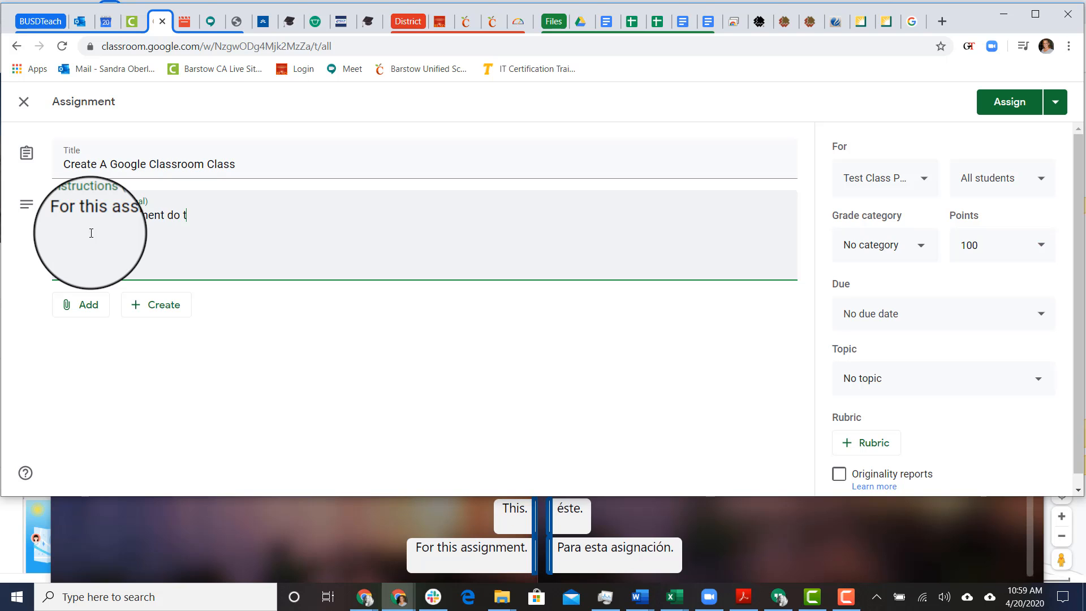
type("hese step")
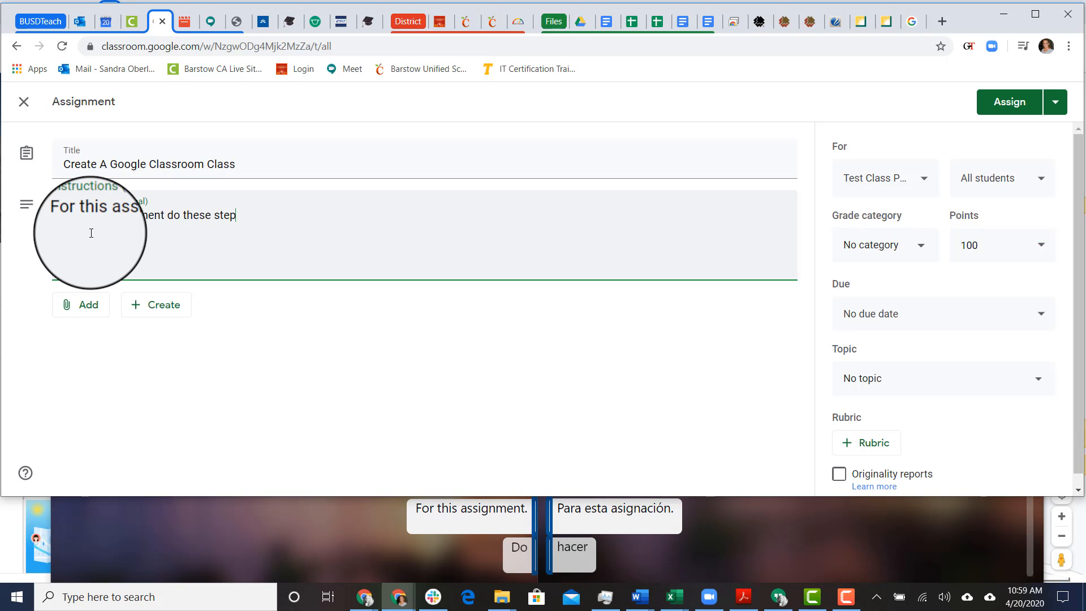
type("s:  Please watch the attached video. Follow along and do the")
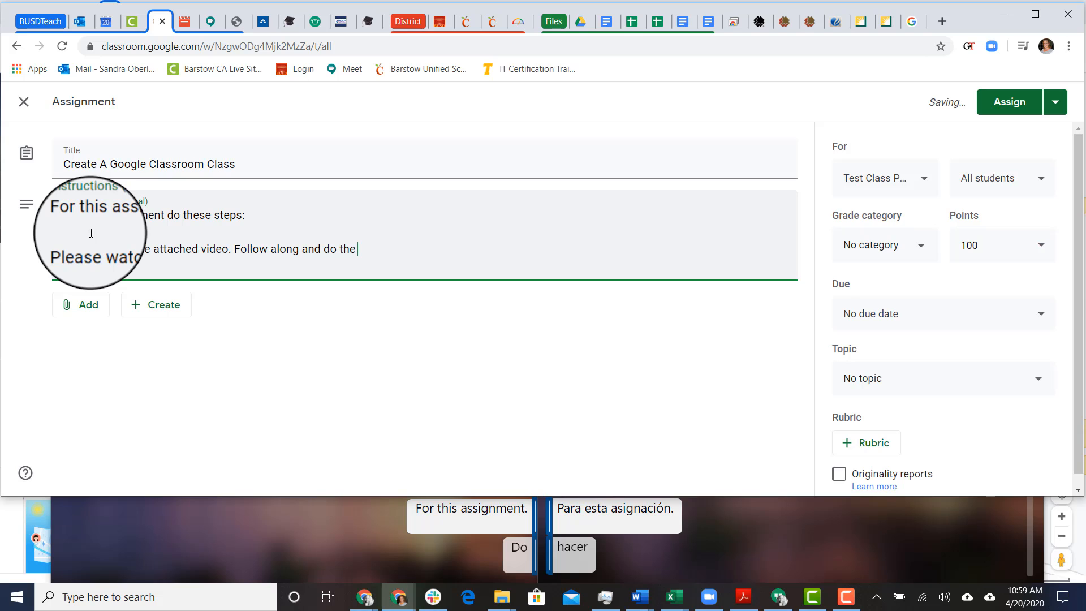
type("steps in the video.")
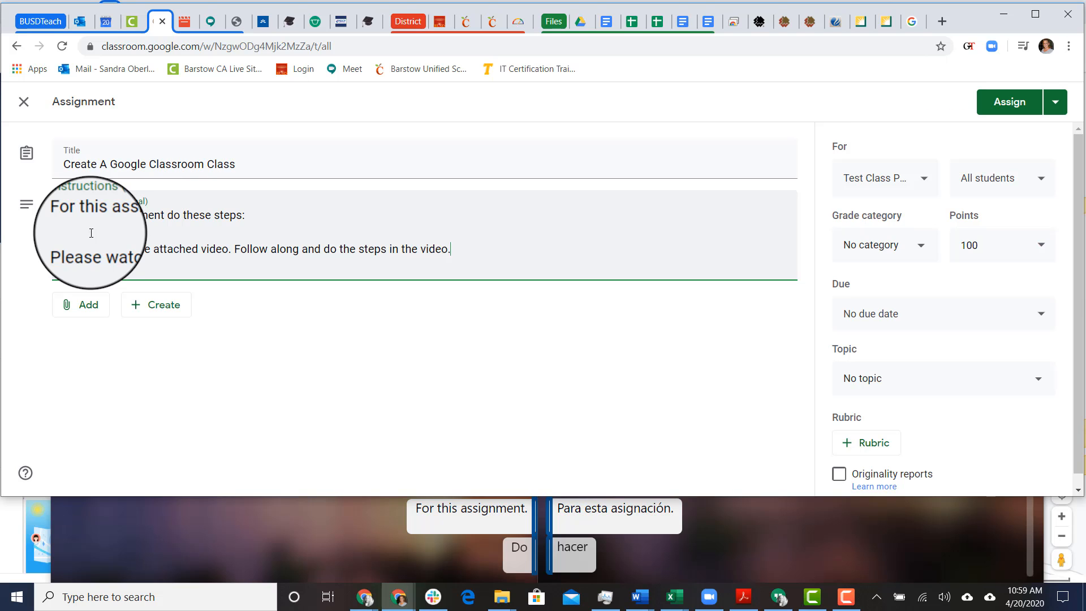
- Continue the instructions with "You may pause the video in order to do the step, then resume when you are ready."
type(" You may pa")
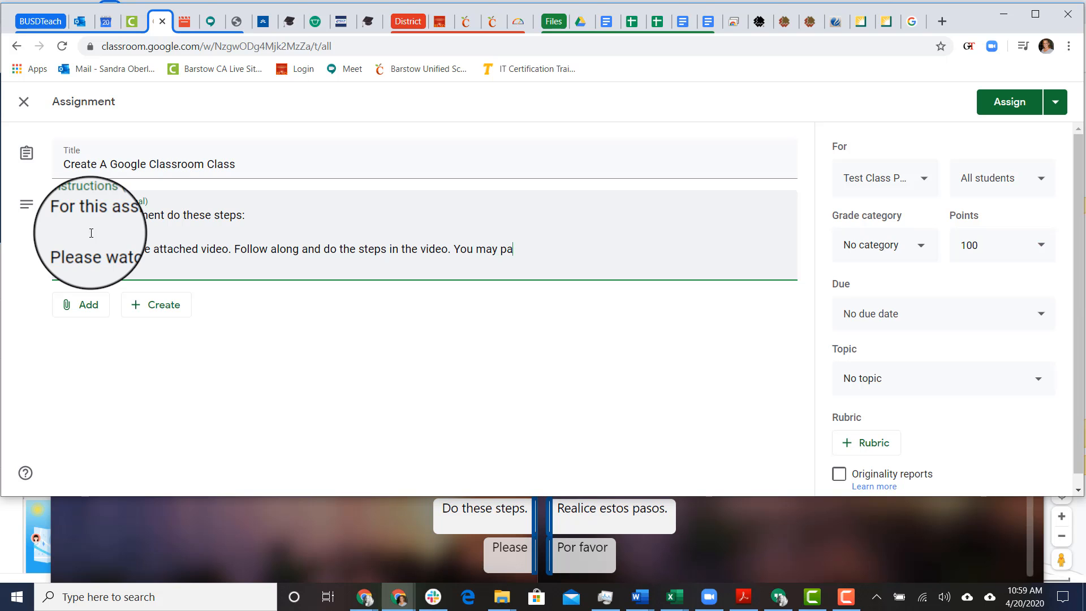
type("use")
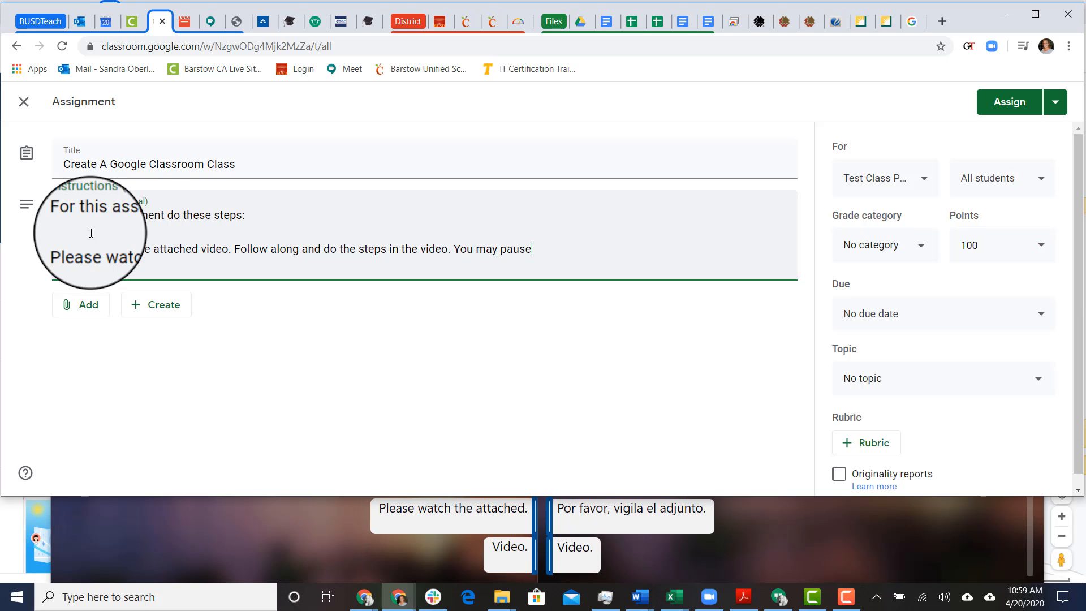
type(" the video in or")
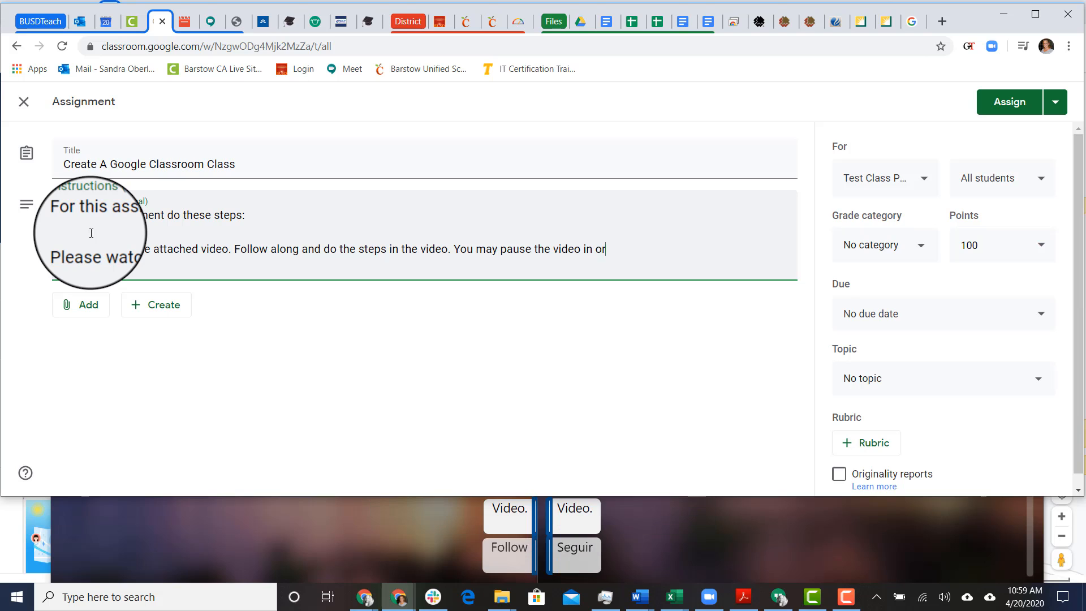
type("der to")
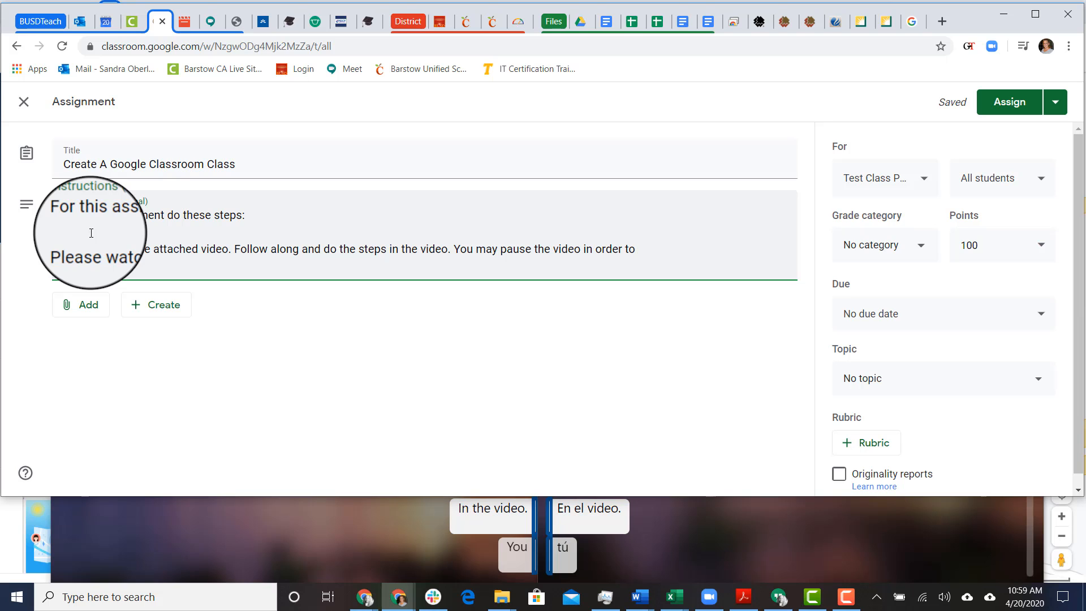
type("do the ts")
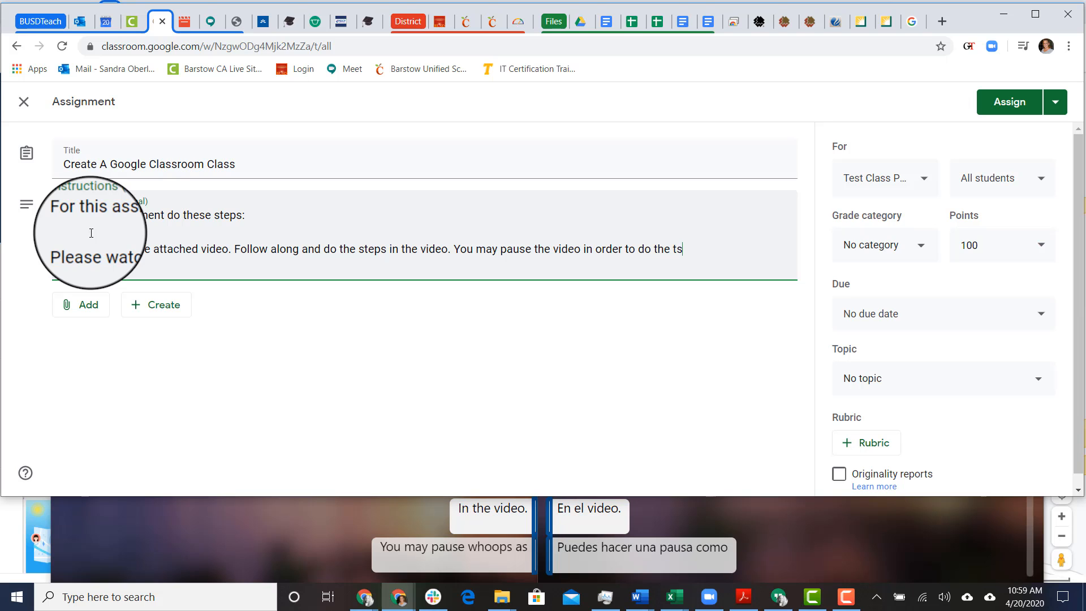
key("BackSpace")
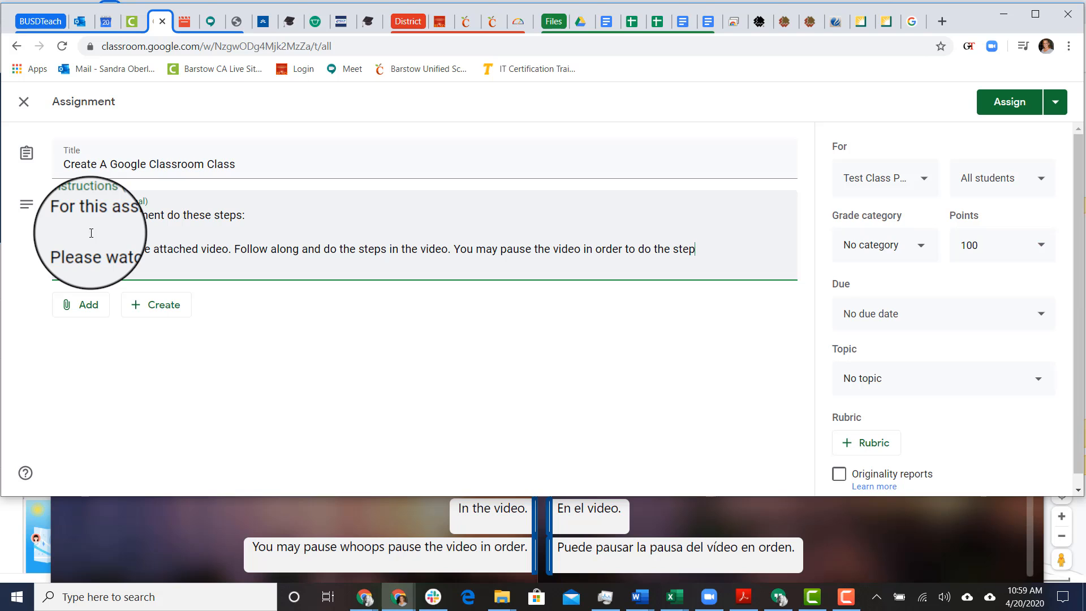
type("n resu")
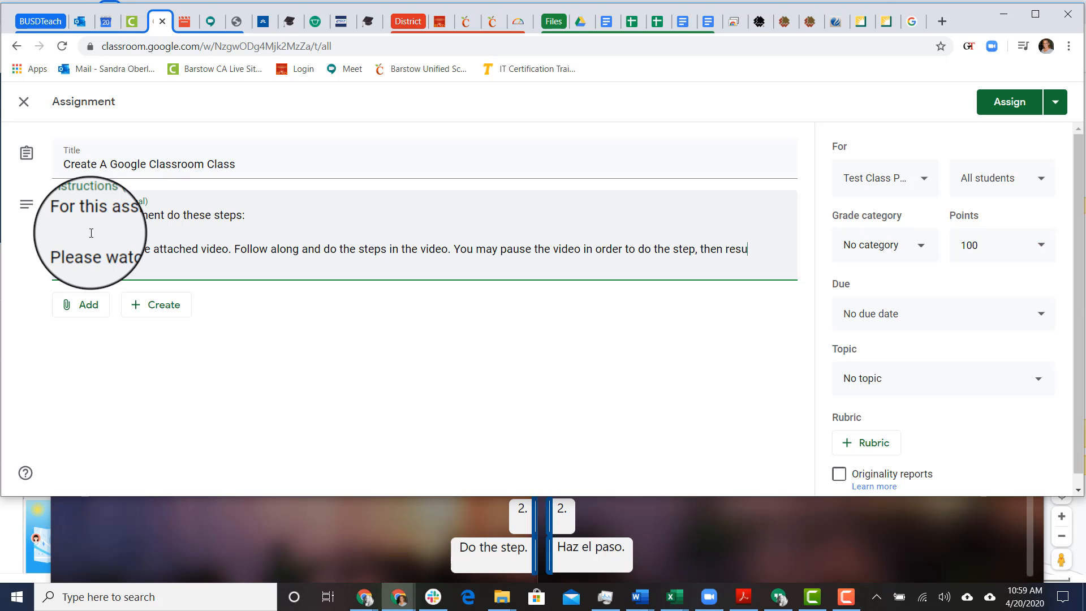
type("me when you are rea")
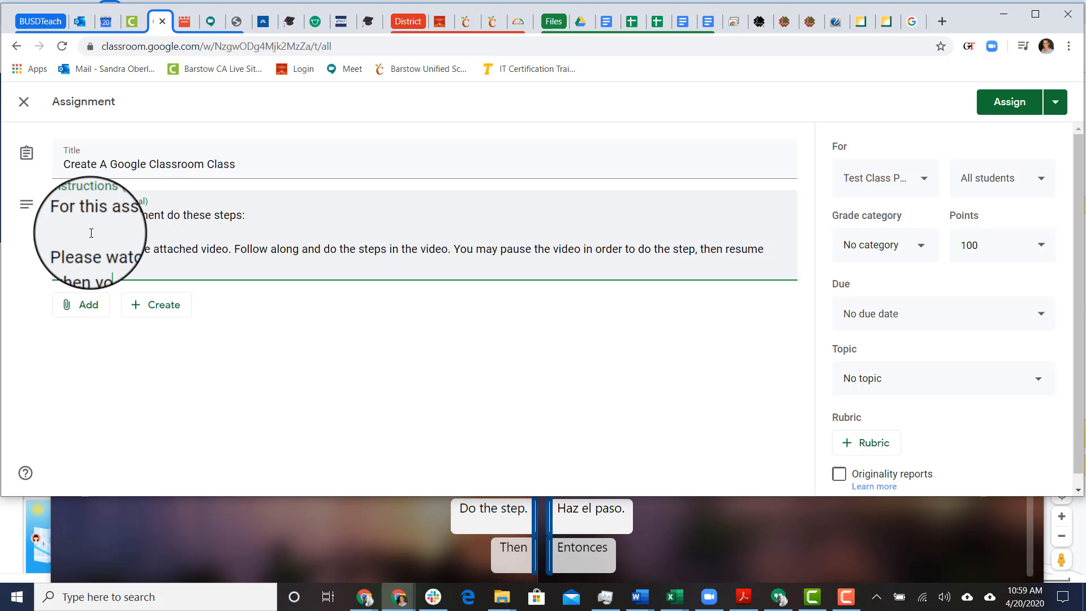
type("dy")
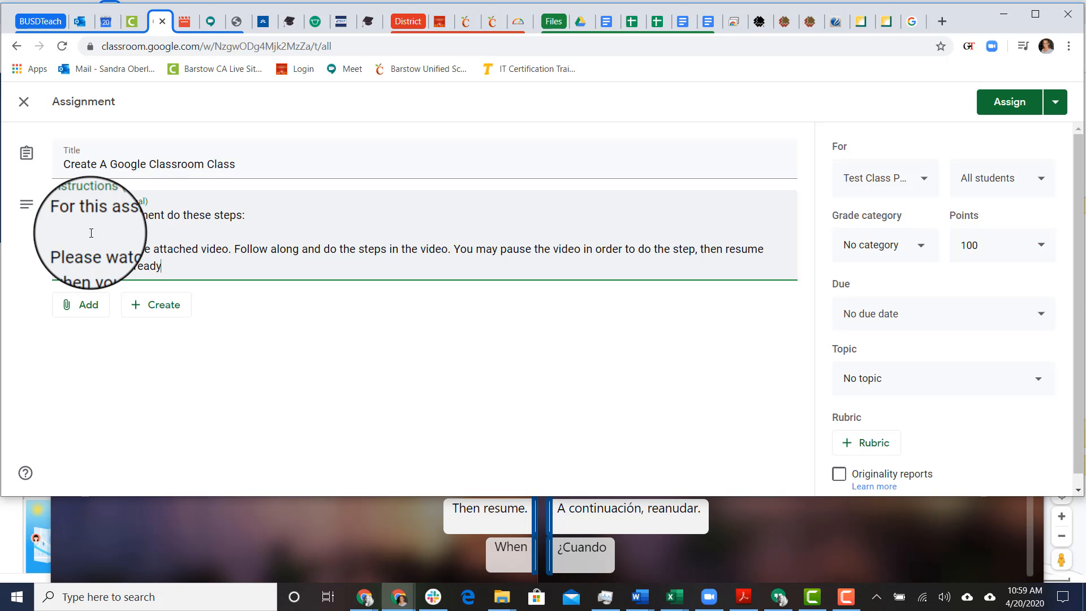
- End the instructions with "Use the controls to back up if necessary to repeat a step." and correct the misspelled "neccessary"
type(". Use th")
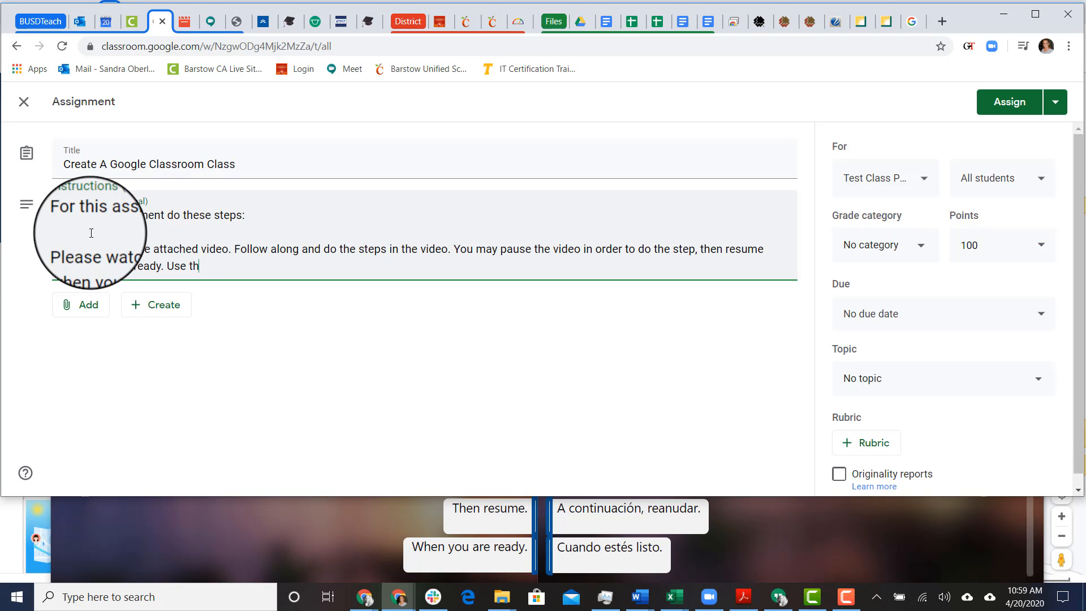
type("e ")
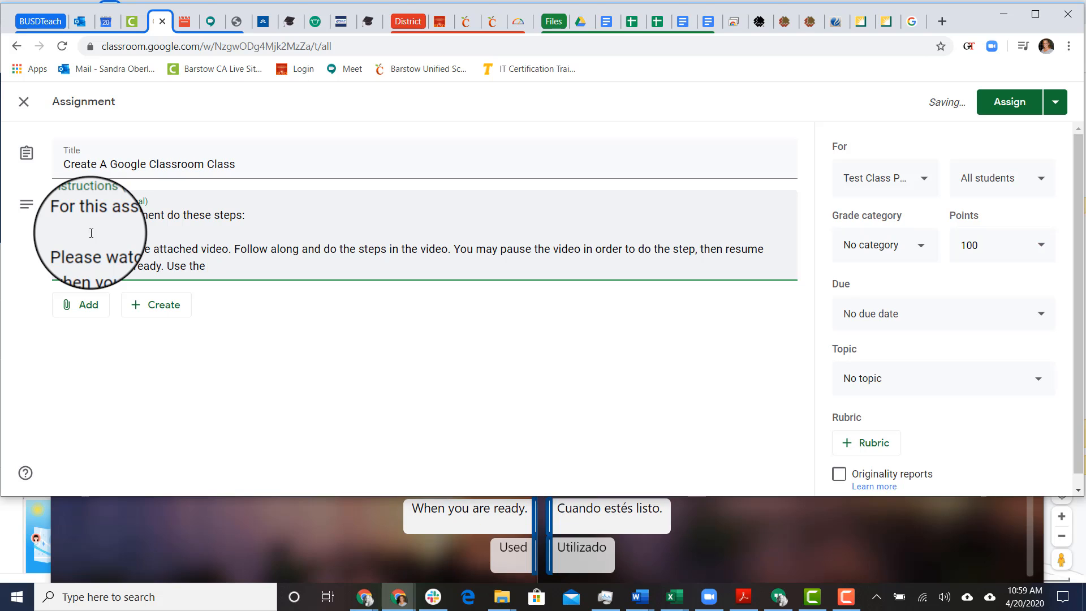
type("controls to gac")
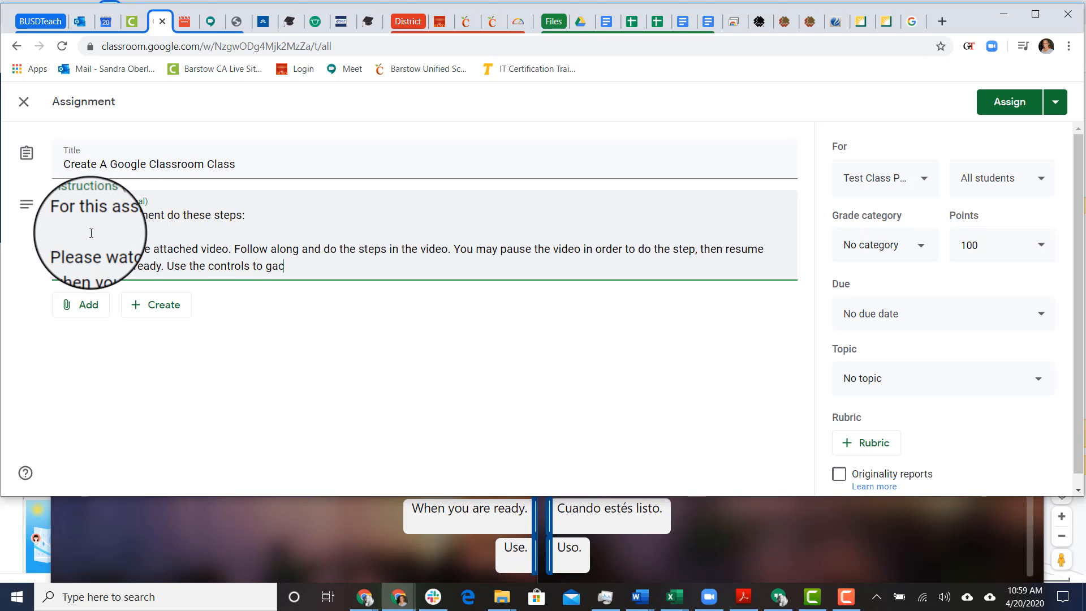
key("BackSpace")
type("ntrols to b")
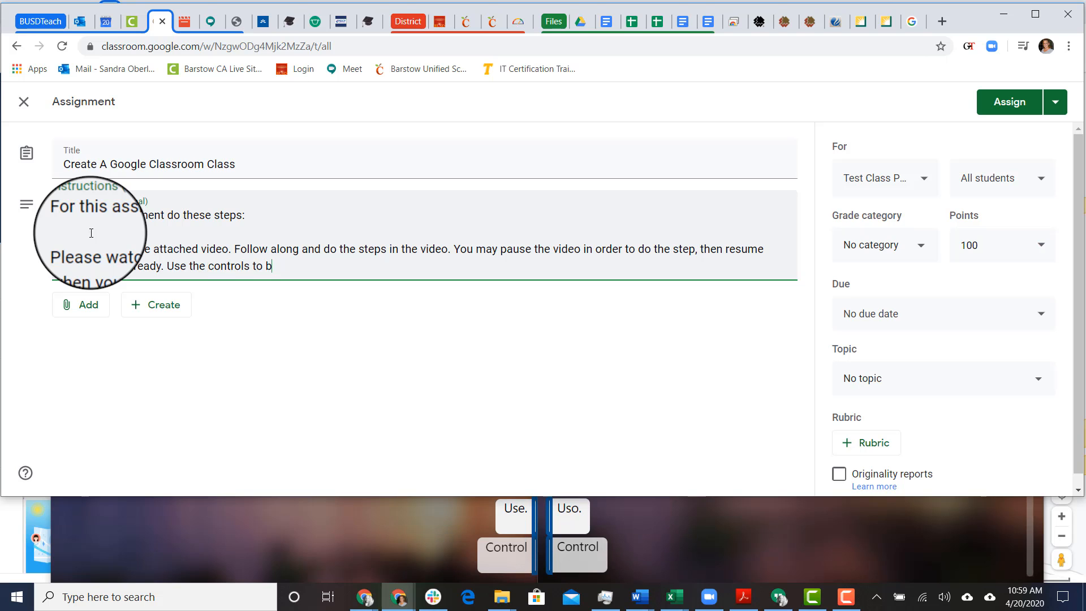
type("o")
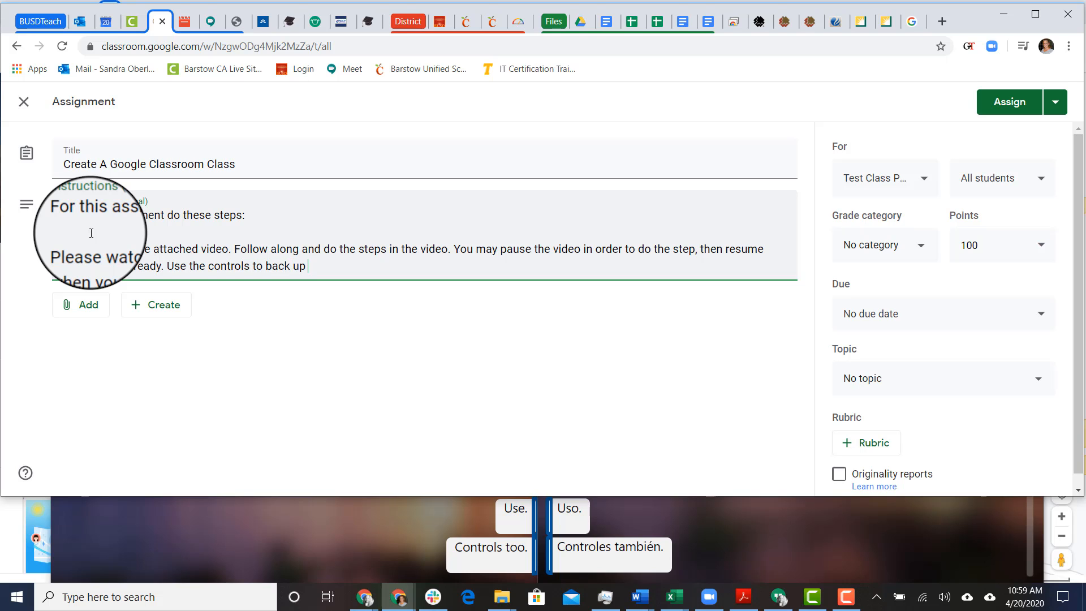
type("ck up if n")
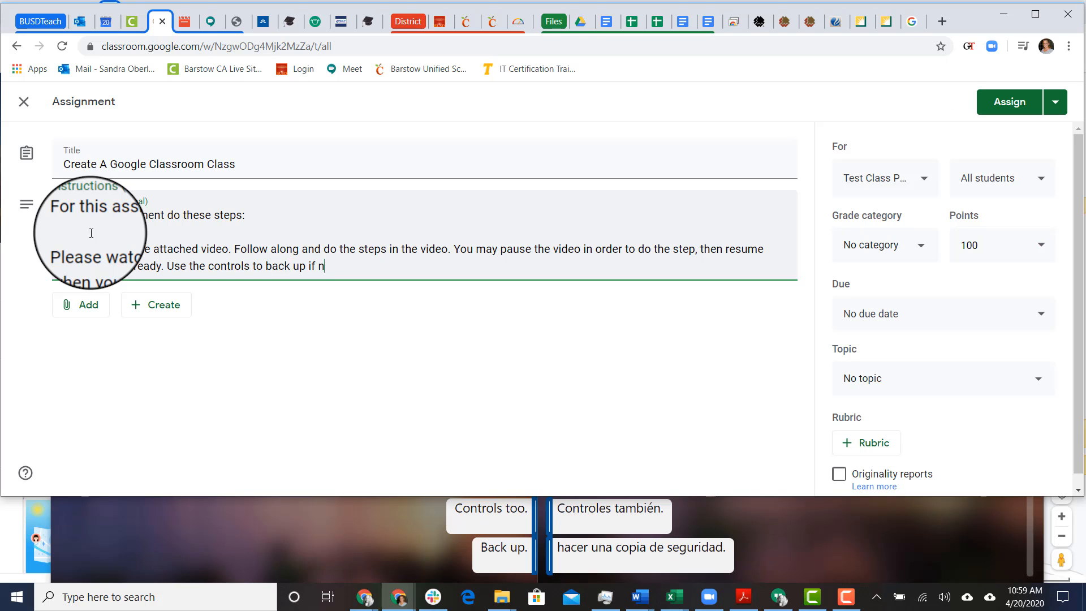
type("eccessary to r")
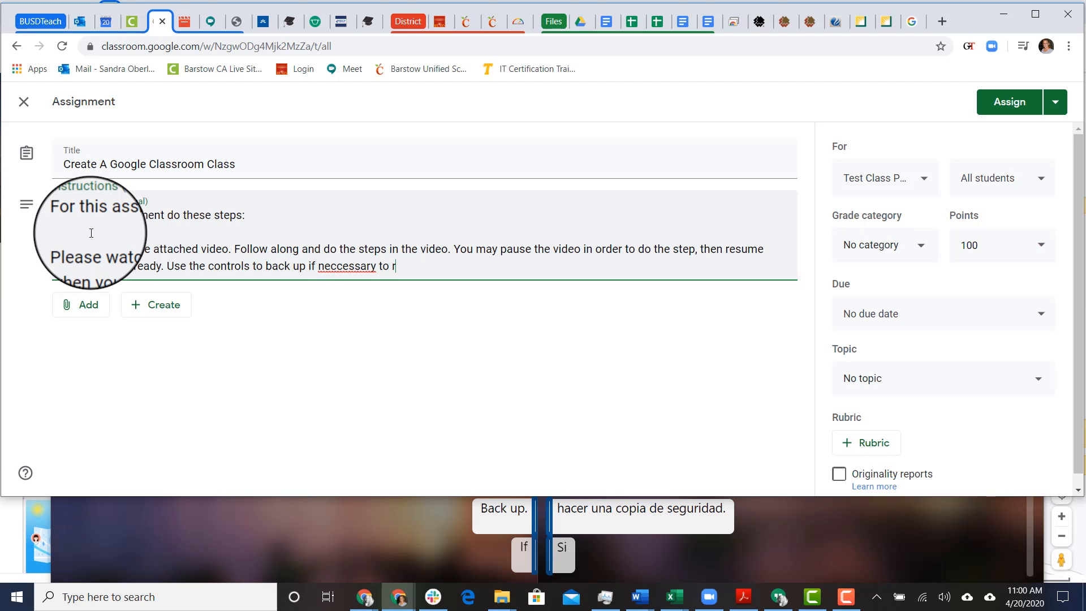
type("epeat a step.")
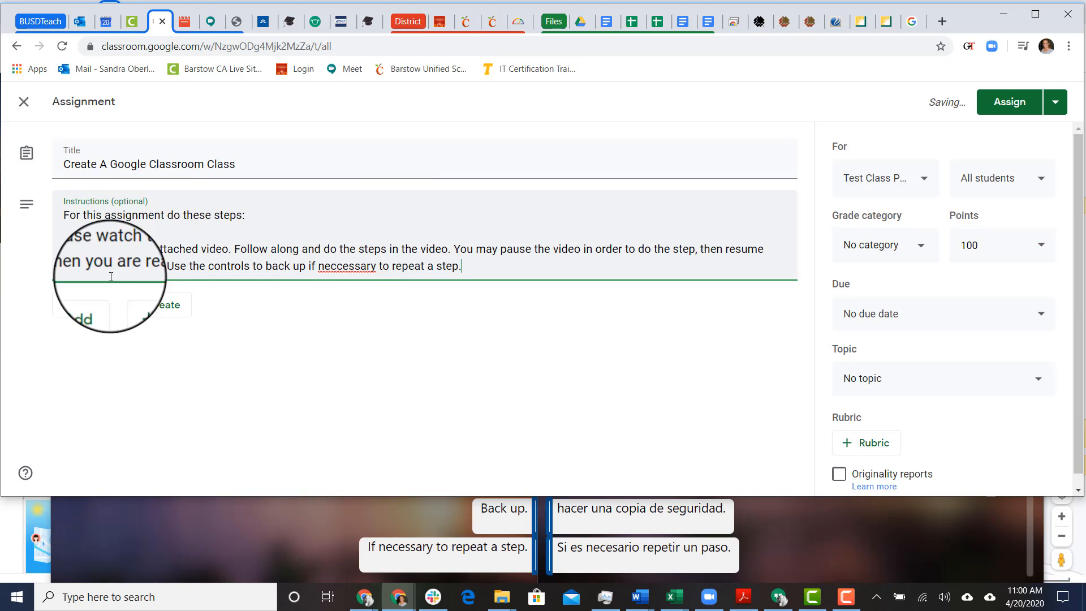
right_click(343, 273)
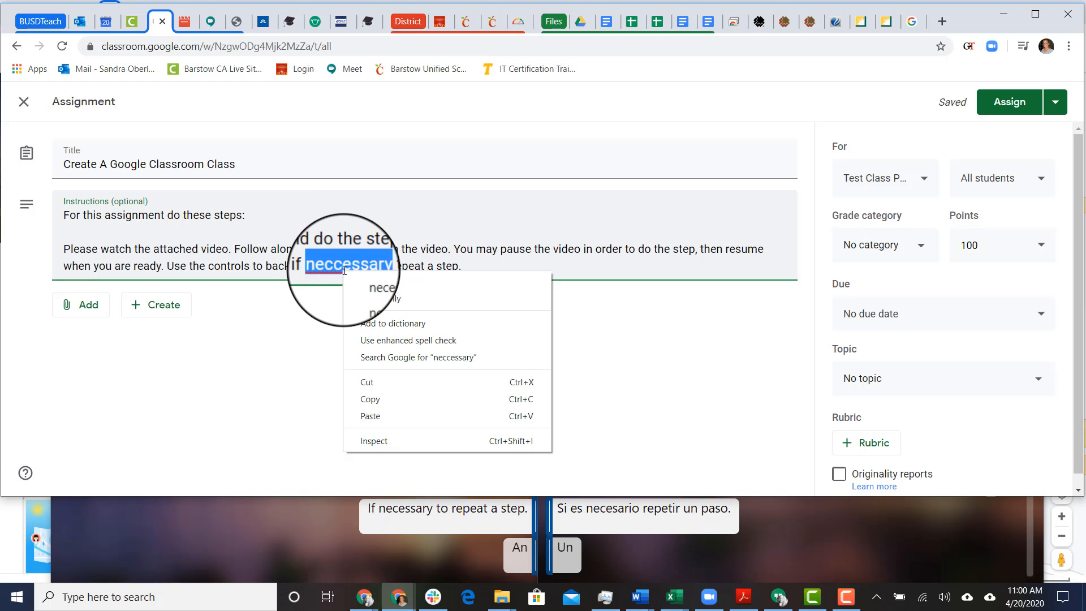
left_click(373, 287)
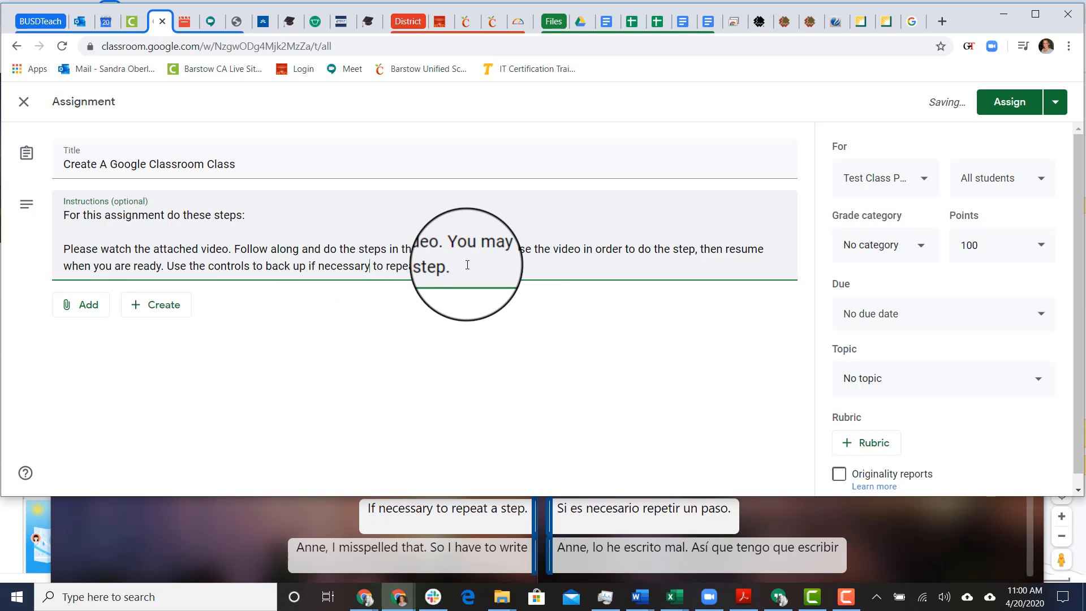
- Start attaching a file from Google Drive and show the My Drive folders in list view
left_click(88, 309)
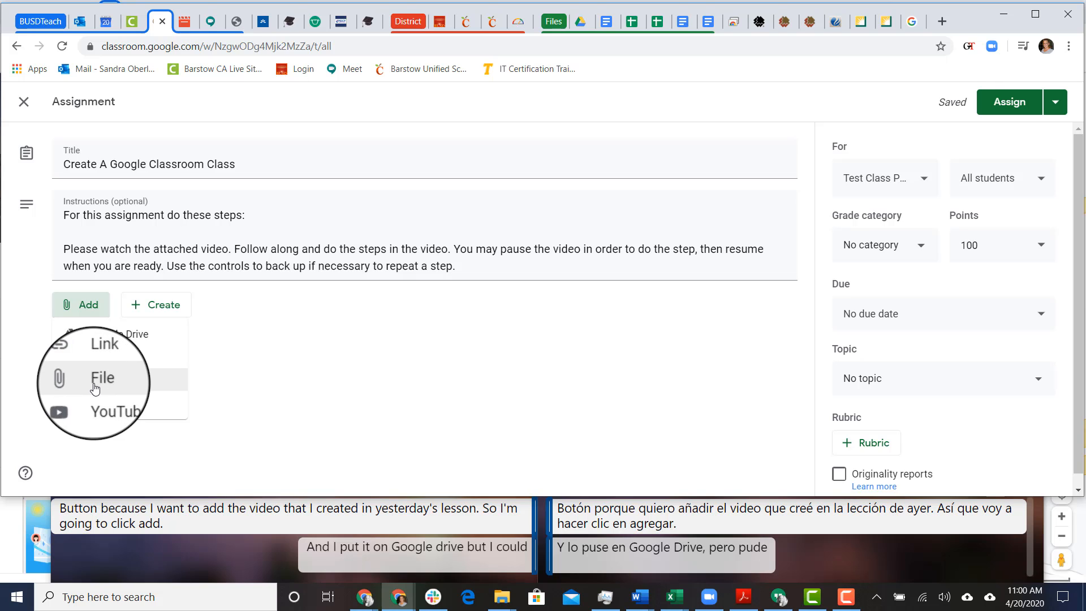
left_click(109, 338)
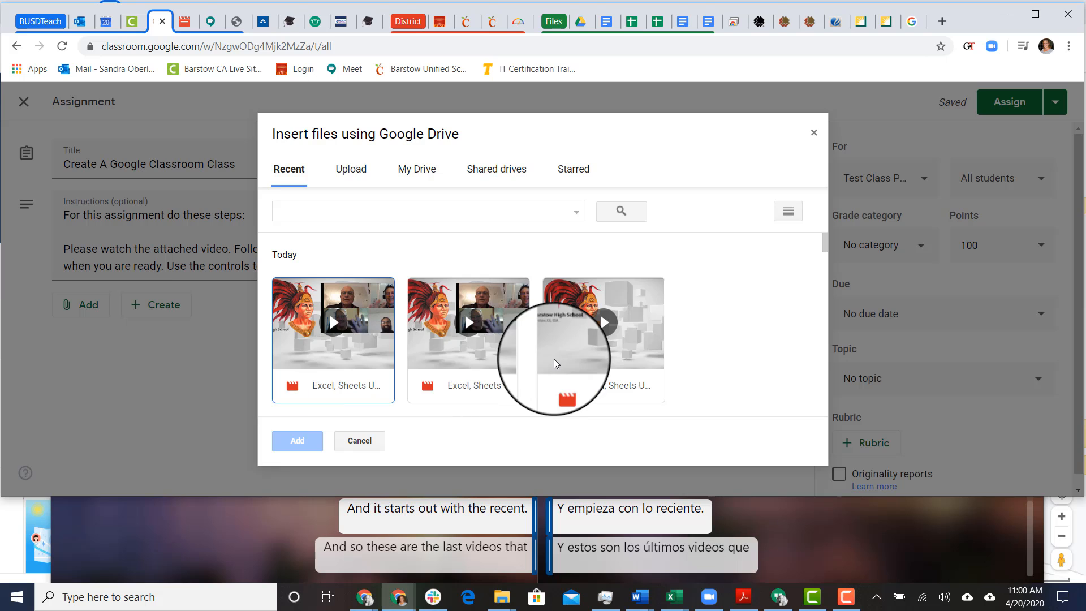
left_click(418, 177)
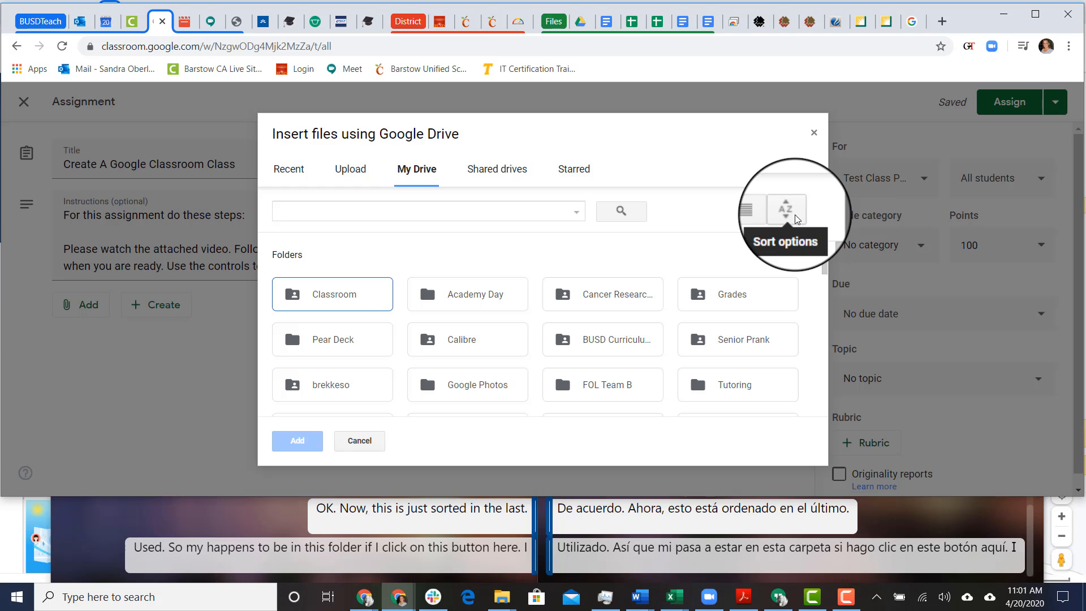
left_click(761, 216)
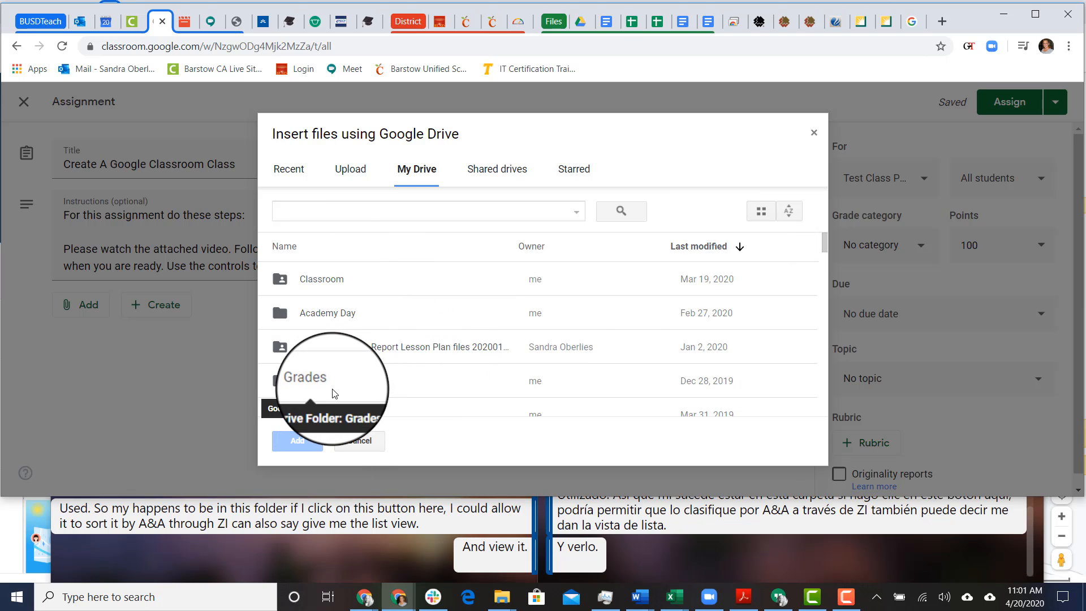
- Open the folder "Google Classroom-Create a Class" inside brekkeso > Camtasia
scroll(394, 324, "down", 3)
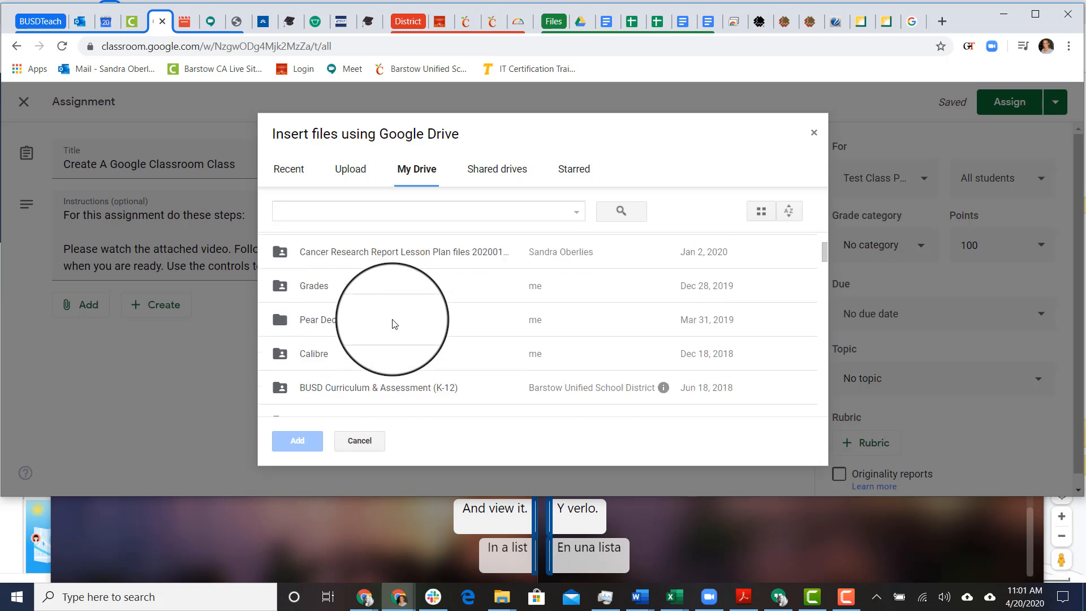
double_click(327, 339)
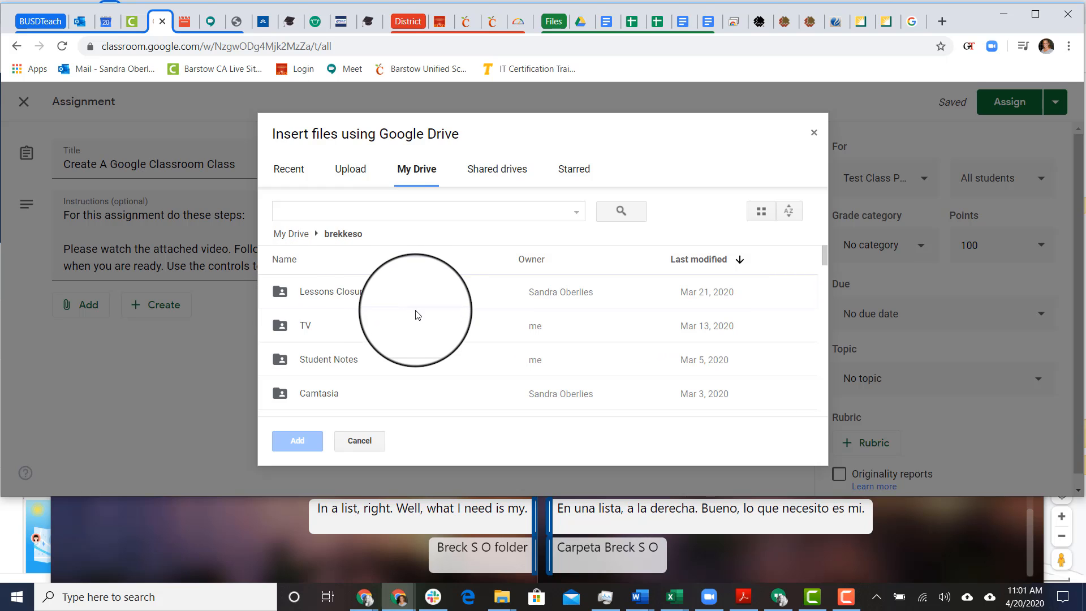
scroll(417, 315, "down", 2)
double_click(316, 324)
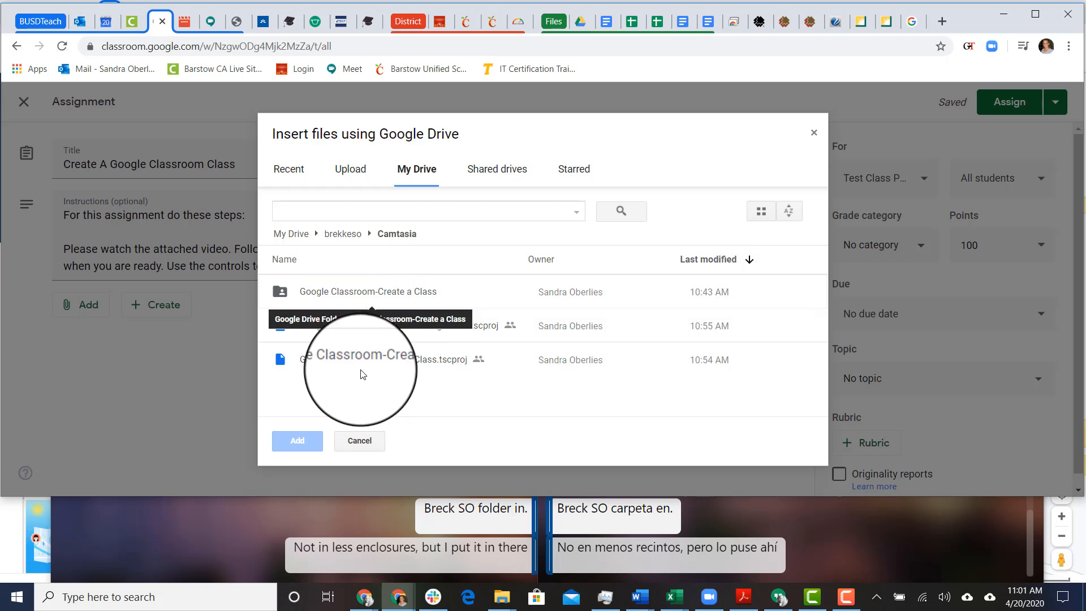
double_click(368, 292)
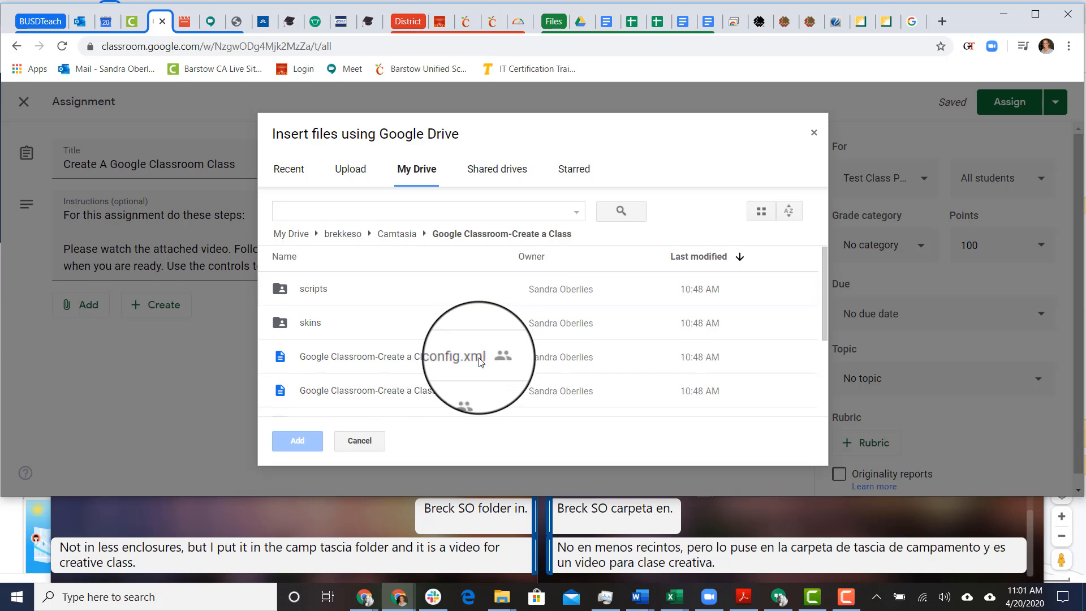
- Attach "Google Classroom-Create a Class.mp4" to the assignment and keep its access as "Students can view file"
scroll(452, 351, "down", 3)
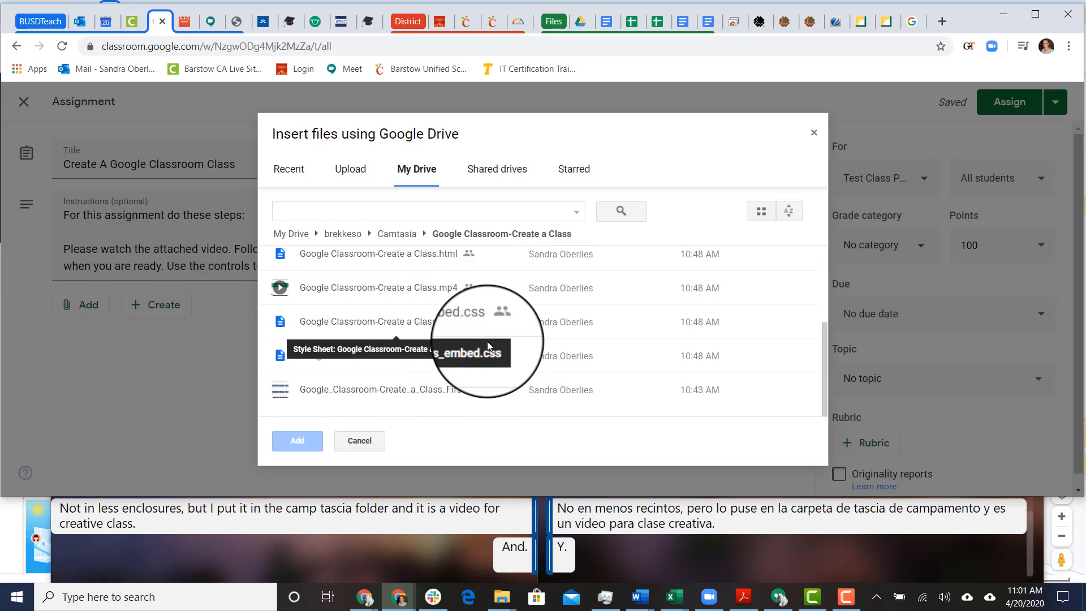
left_click(380, 288)
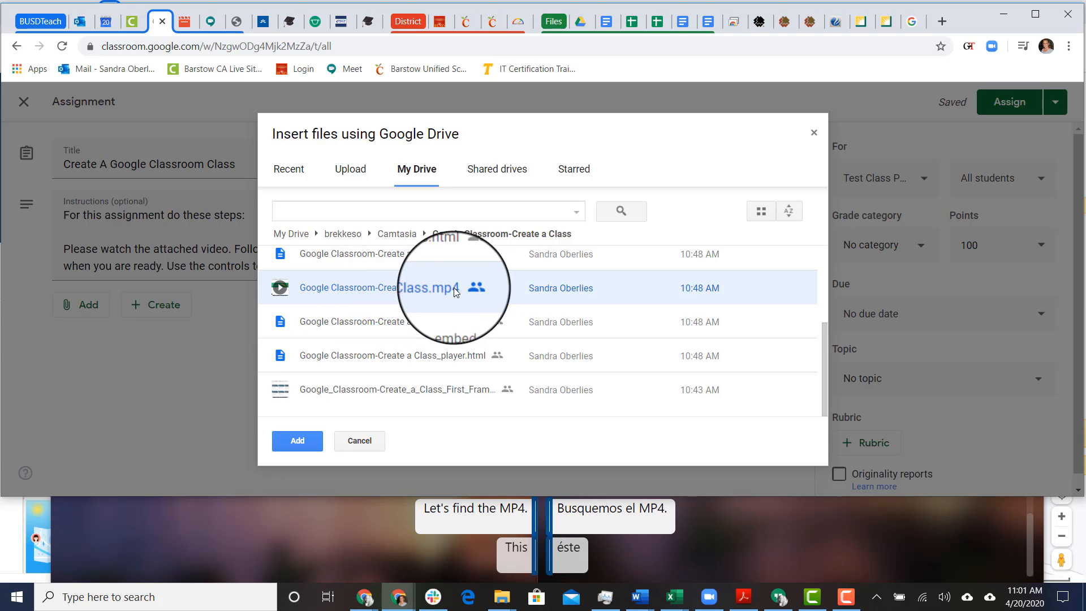
left_click(302, 440)
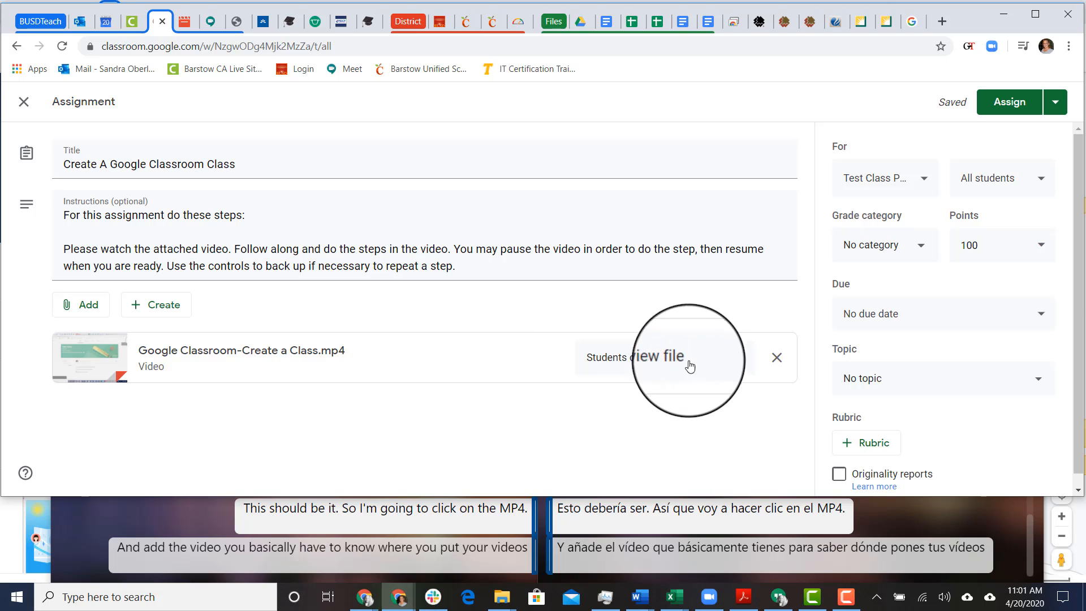
left_click(737, 361)
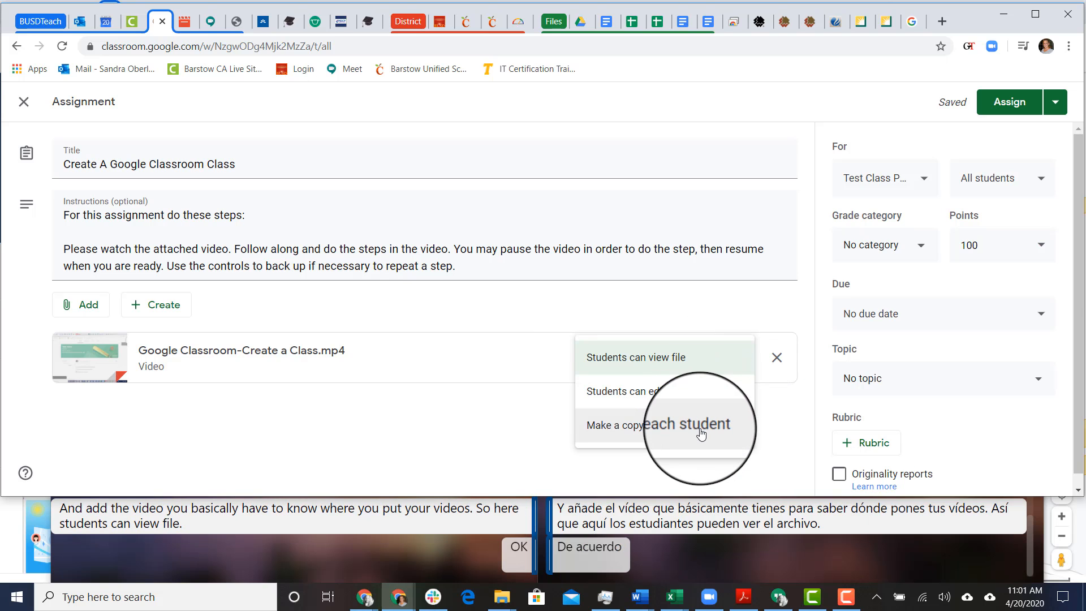
left_click(707, 317)
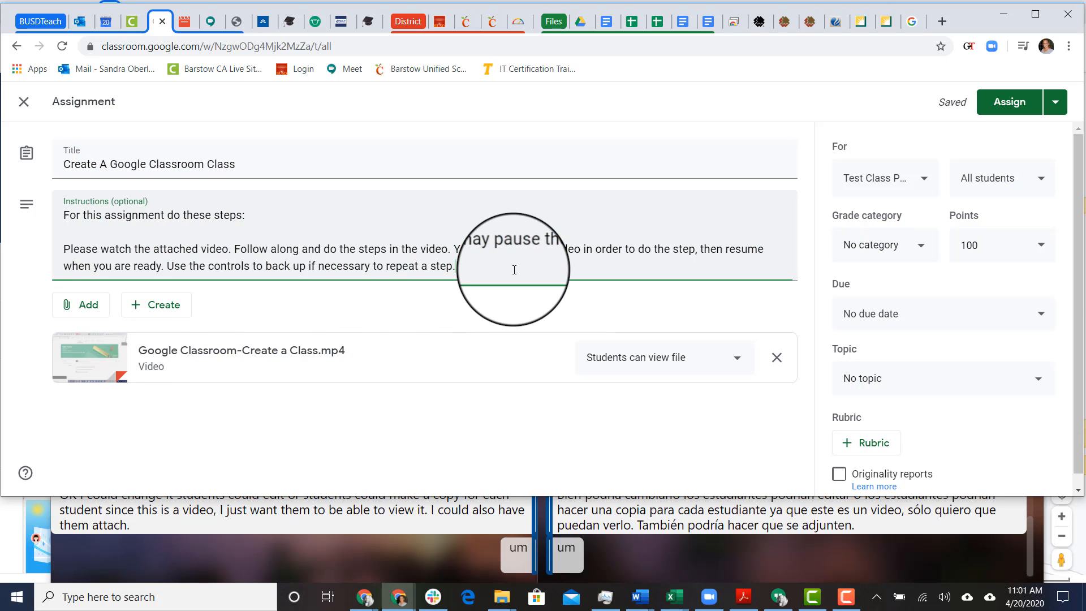
- After a blank line, end the instructions with "Attach a screenshot of the Google Classroom Class page you created."
key("Return")
key("Return")
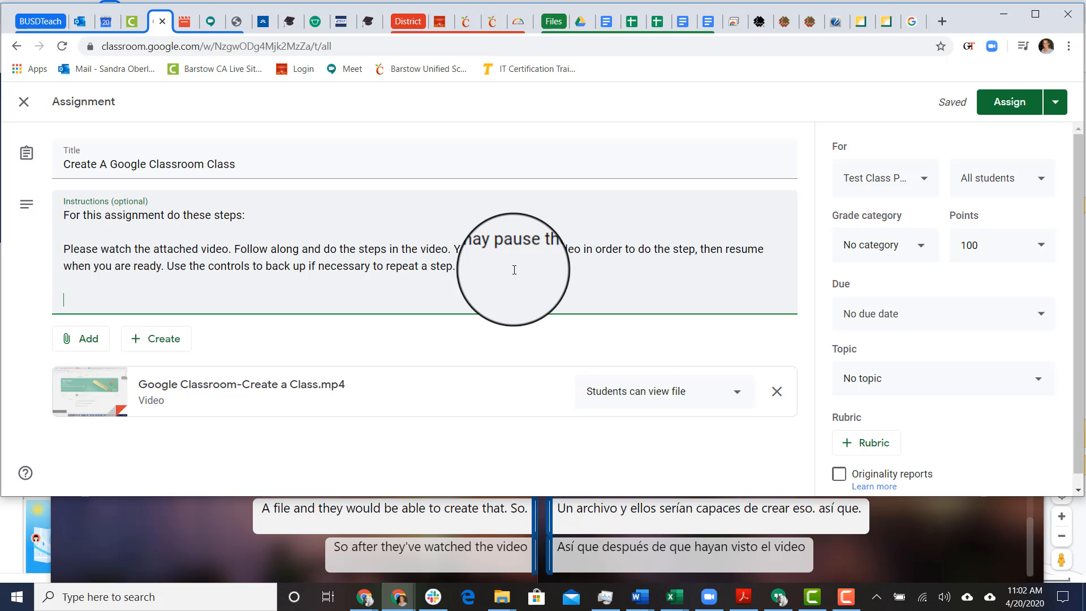
type("a sc")
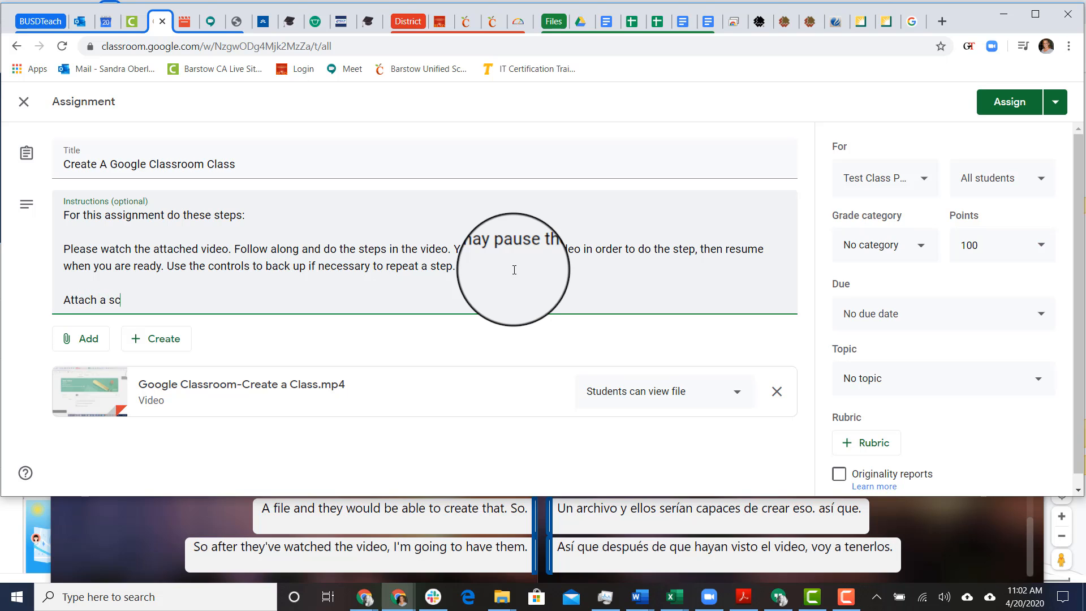
type("reensho")
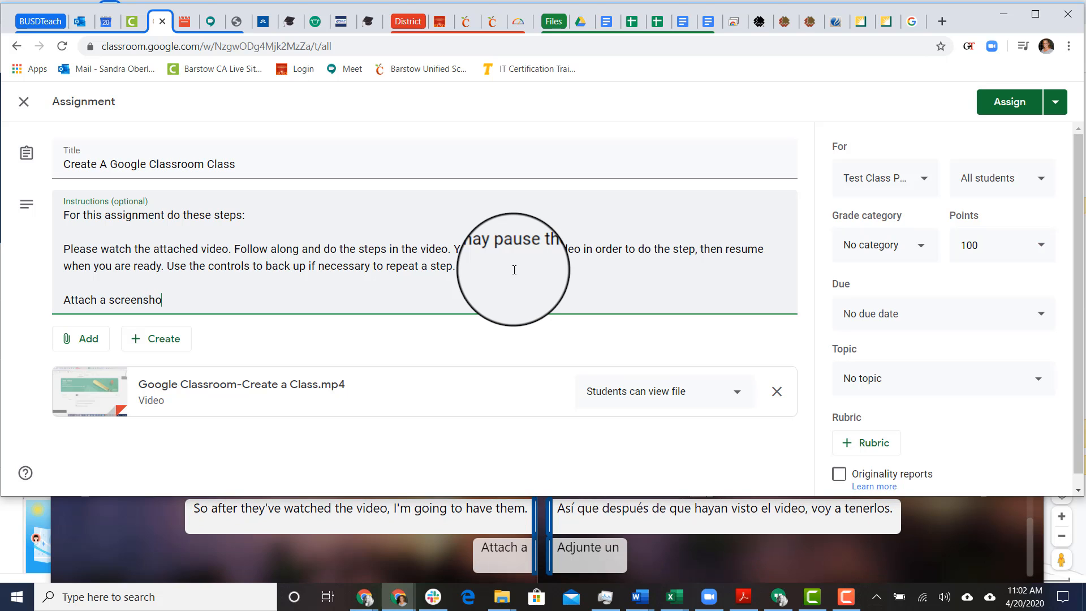
type("t of t")
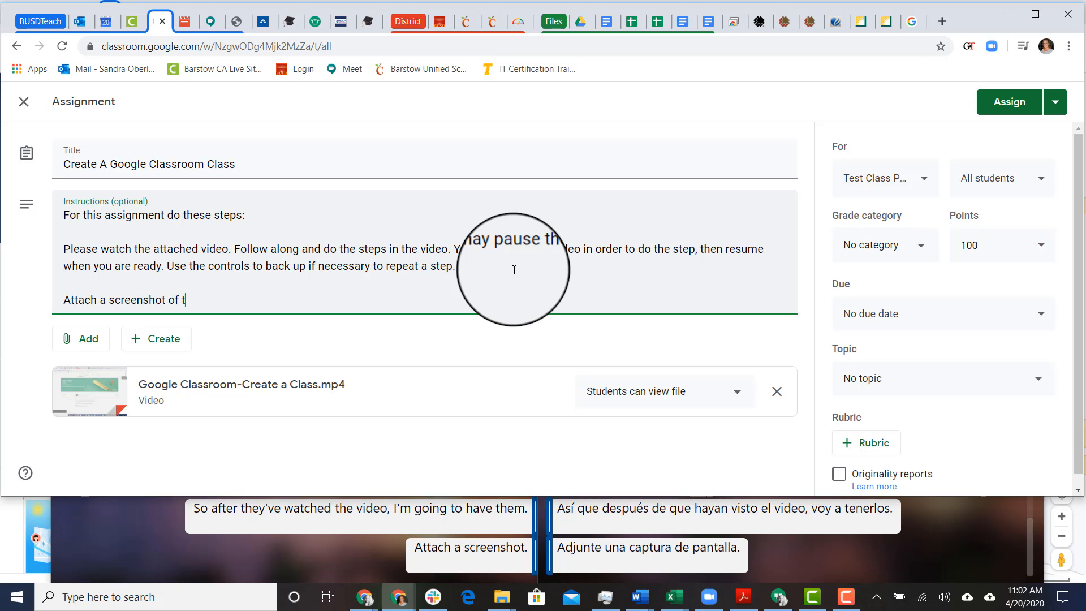
type("he Google ")
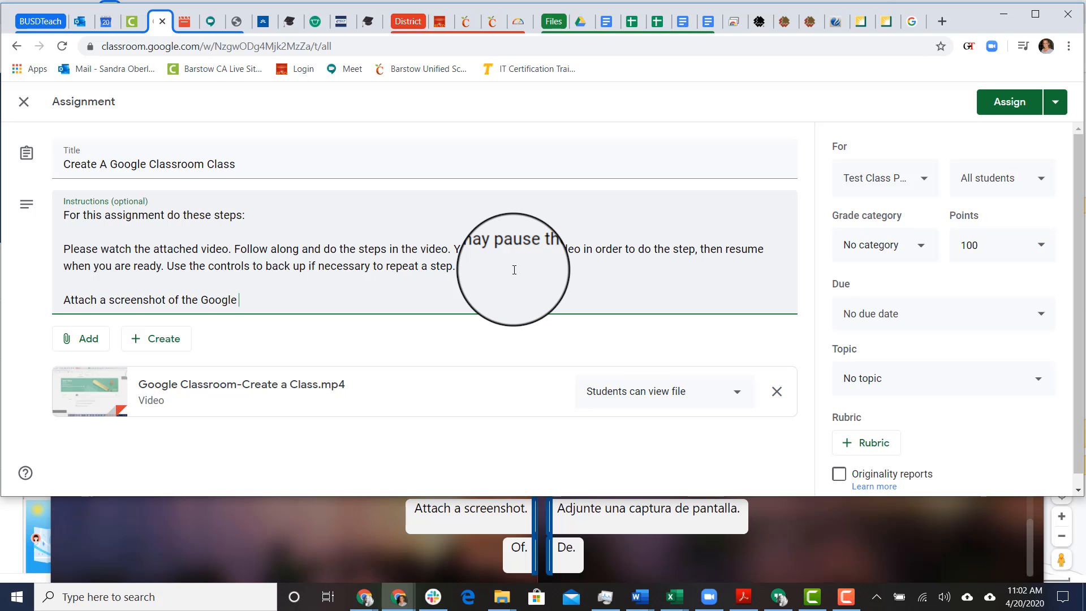
type("Classroom")
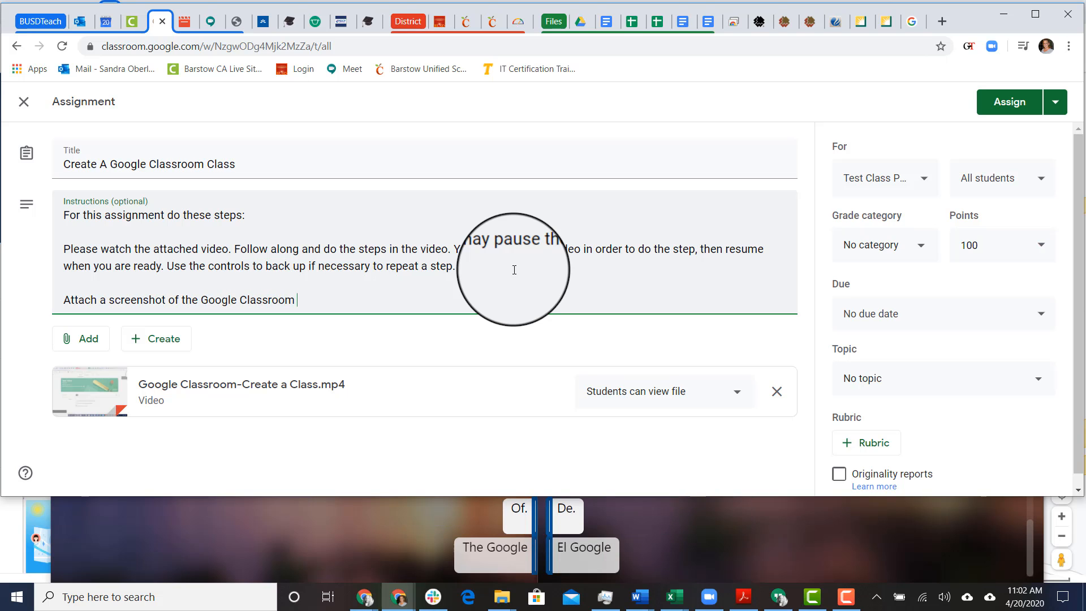
type(" Class page")
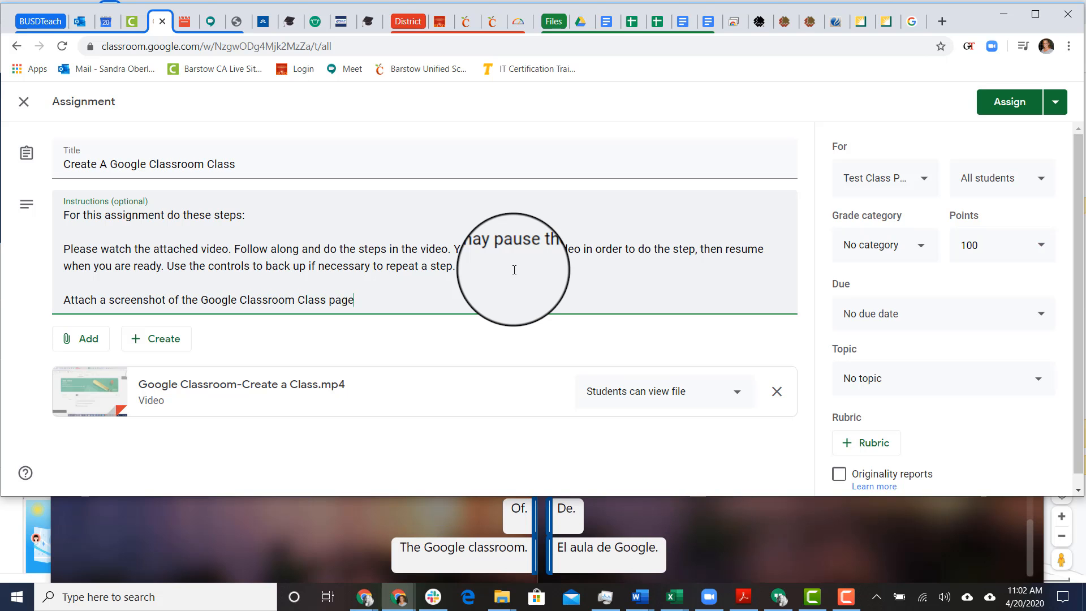
type(" you created.")
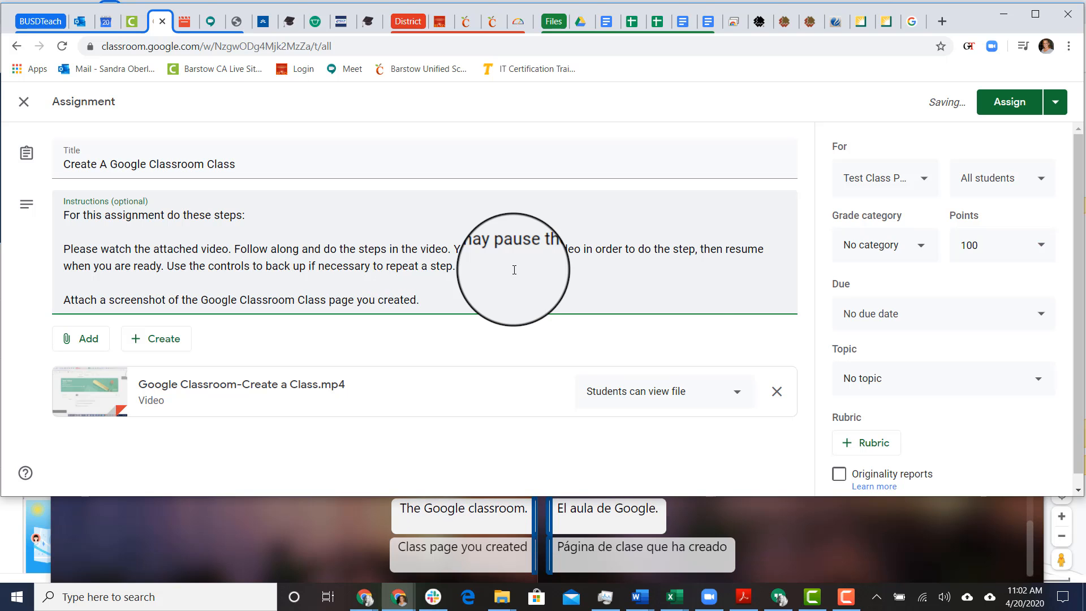
- Set the assignment's grade category to Classwork and its due date to Apr 21, 2020
left_click(922, 251)
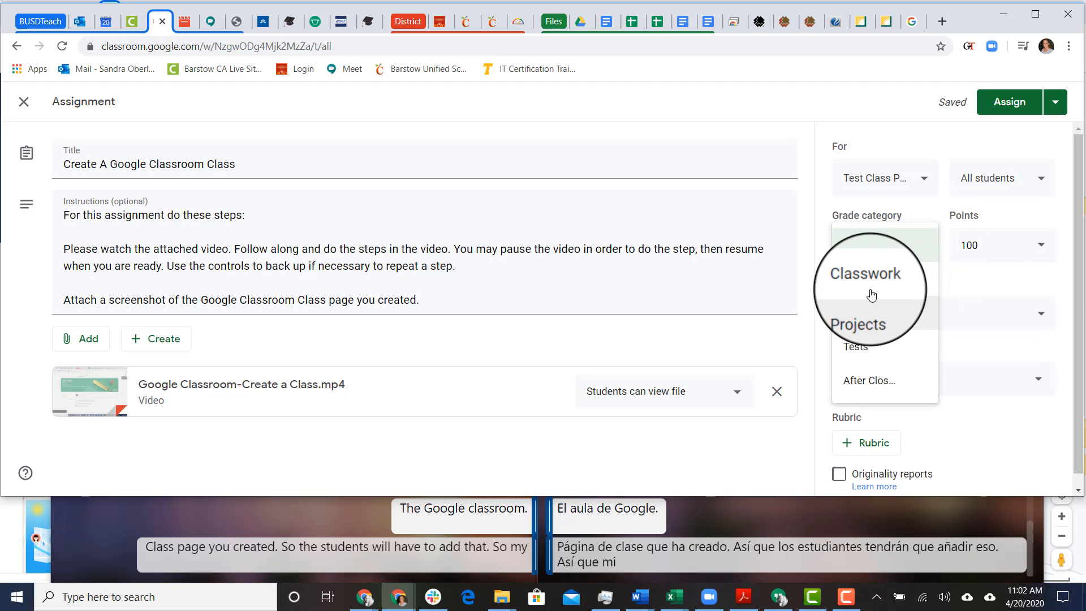
left_click(851, 282)
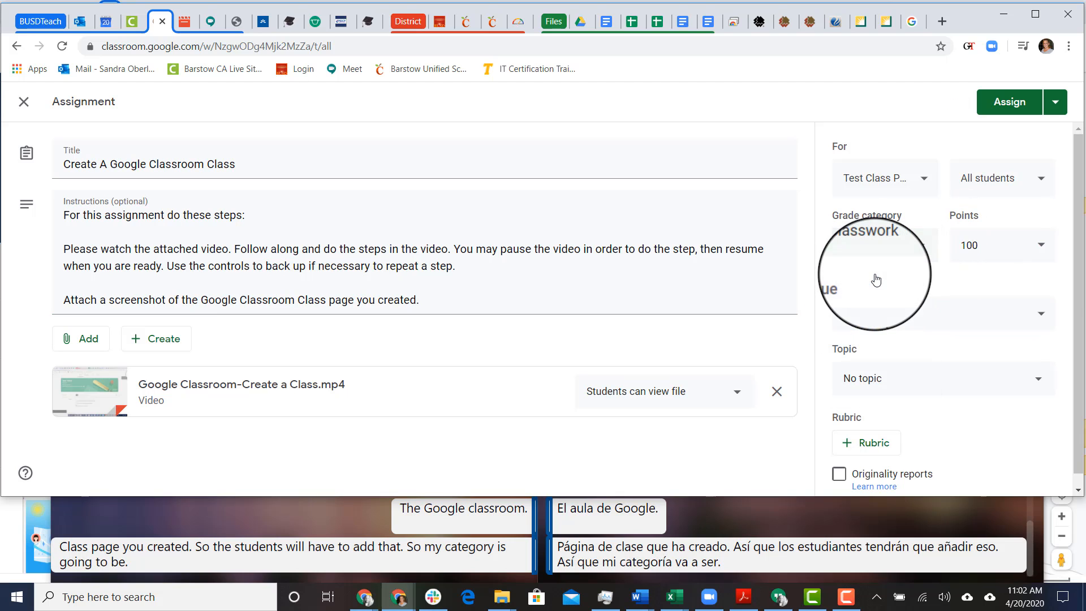
left_click(973, 320)
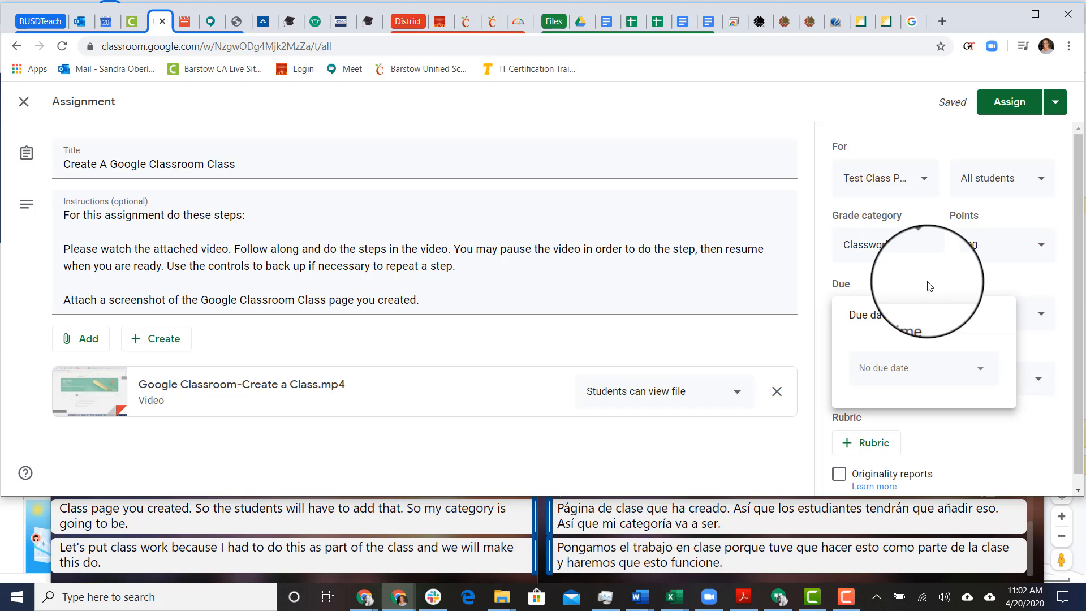
left_click(980, 368)
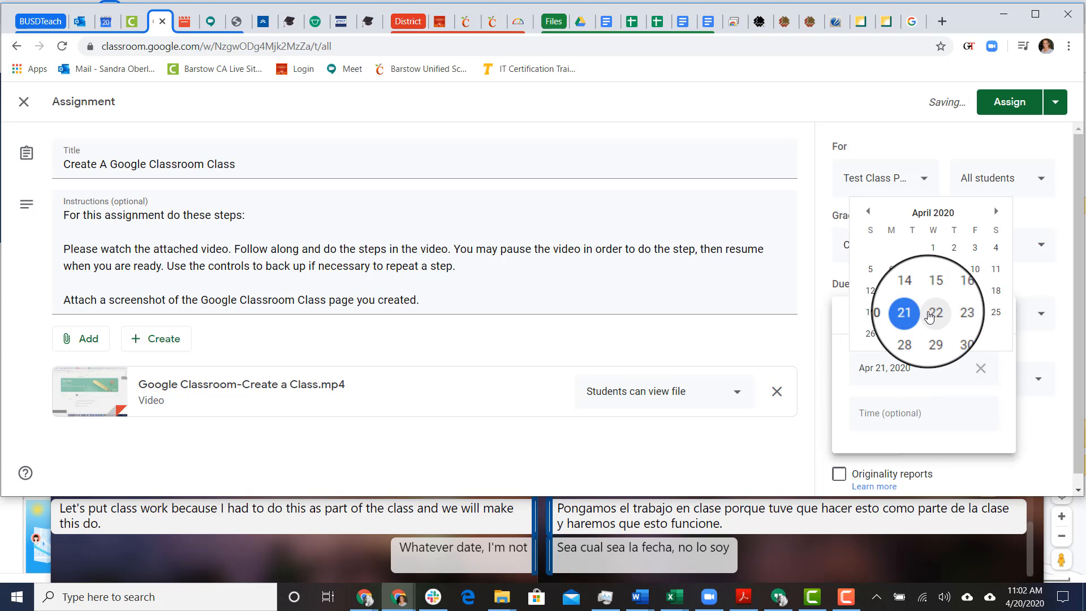
left_click(1018, 278)
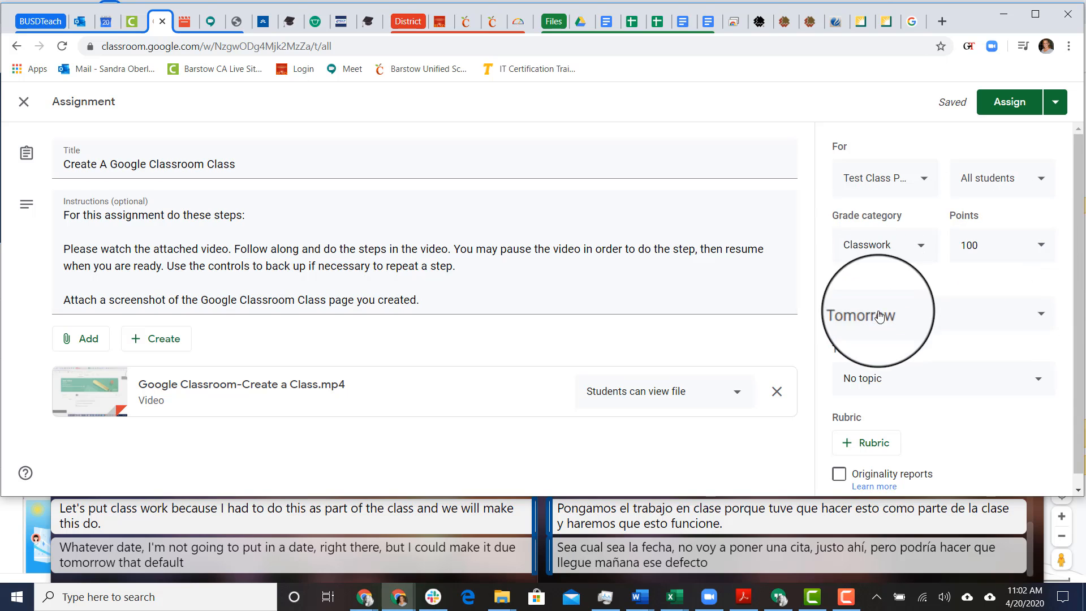
- Create a new topic named "Teaching Strategies" for the assignment
left_click(1038, 386)
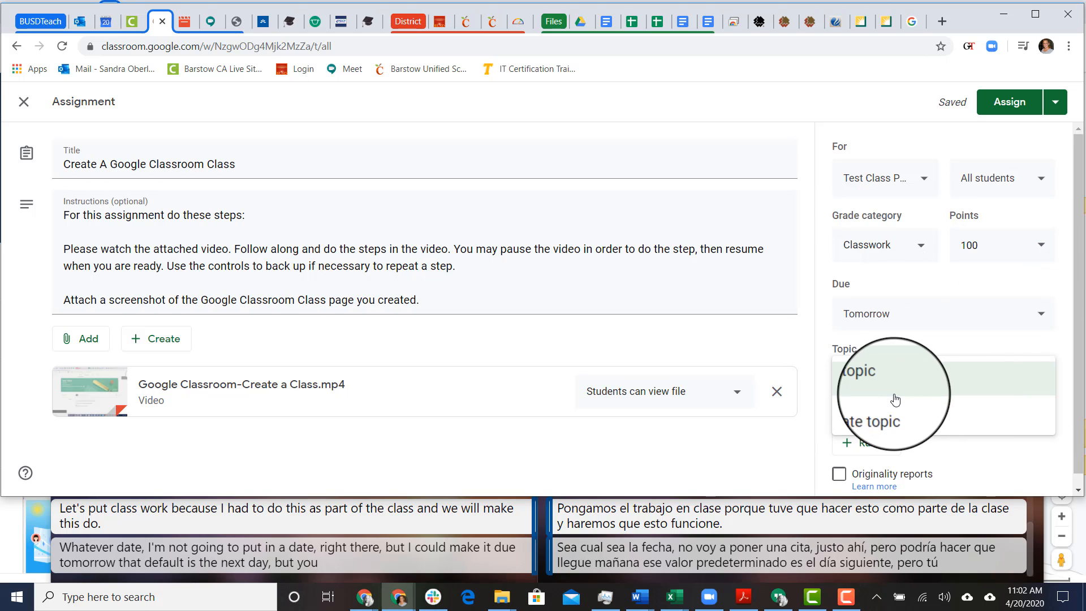
left_click(871, 417)
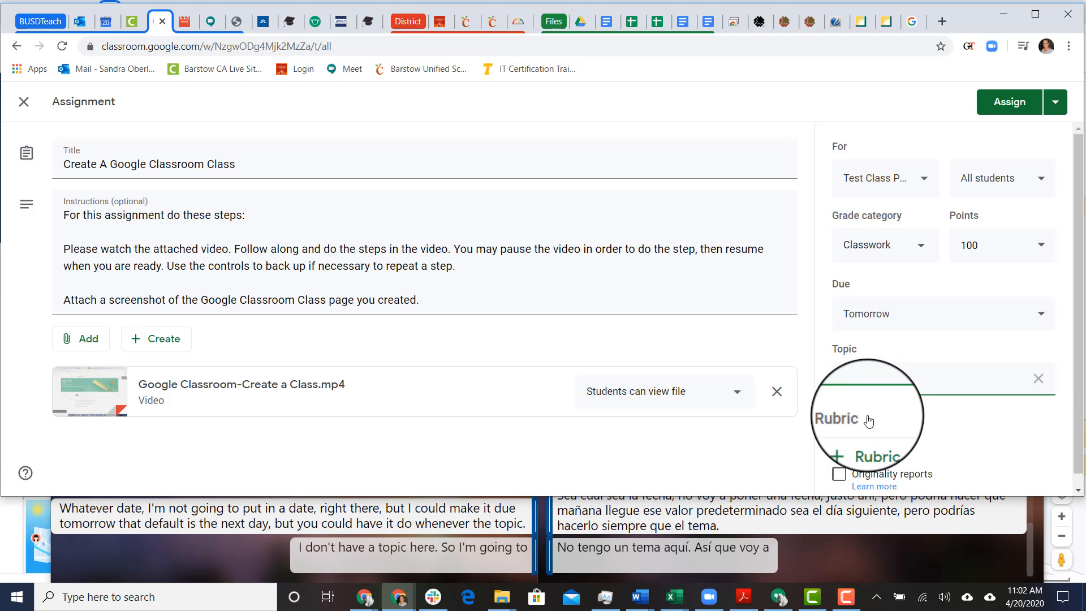
type("Teaching")
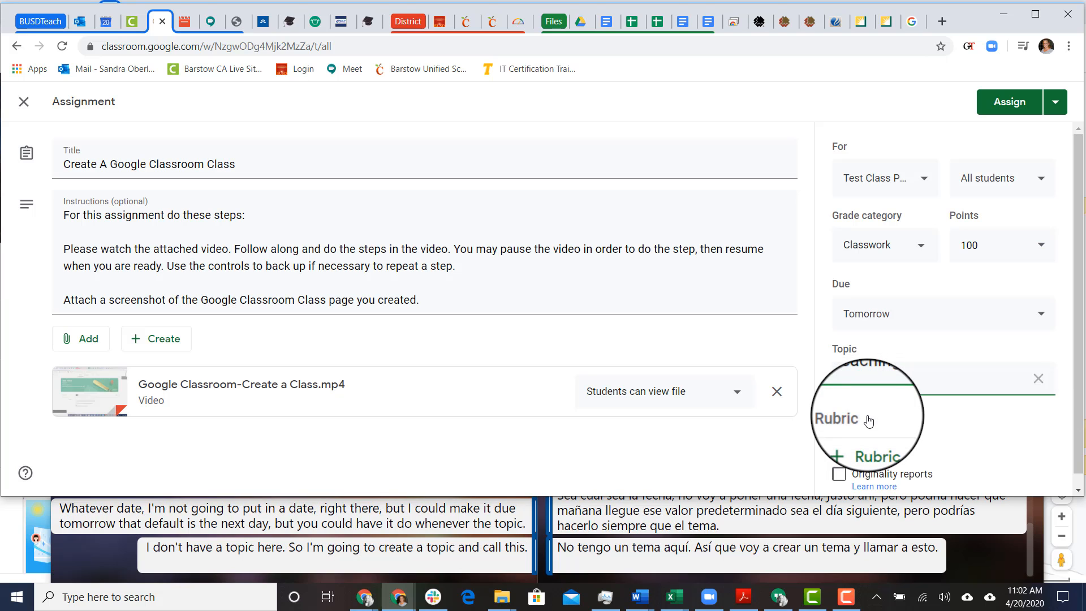
type(" Strategie")
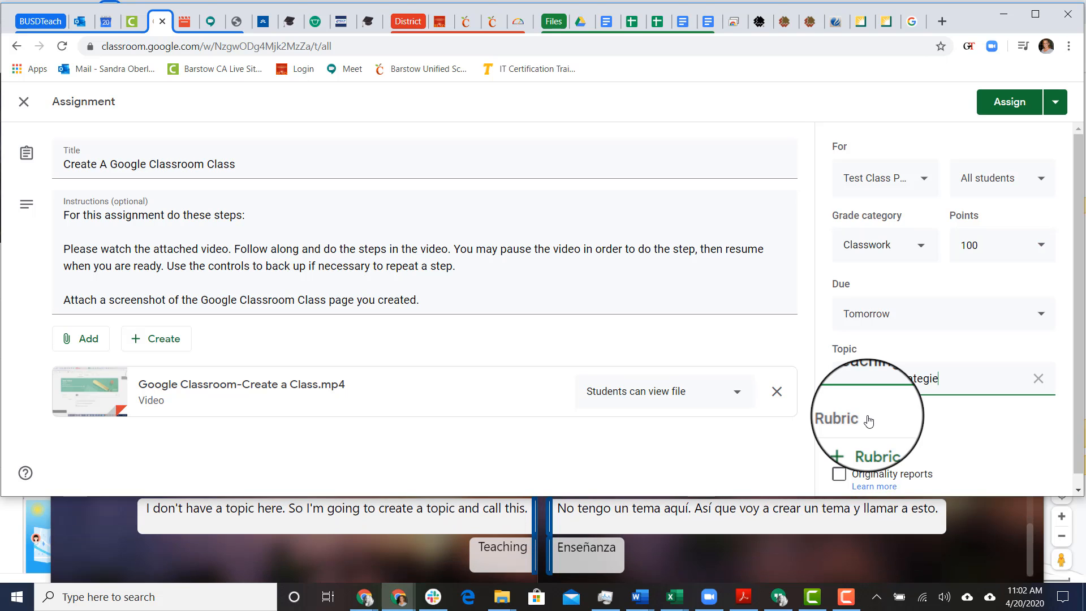
type("s")
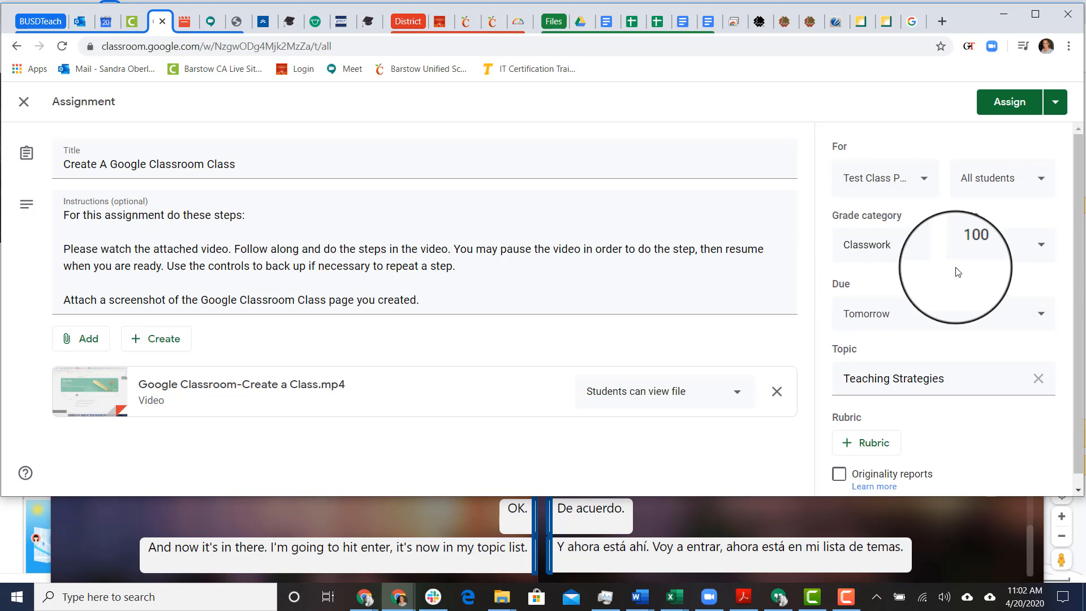
- Look at the student selection for the class and the additional options for assigning
left_click(1038, 178)
left_click(950, 129)
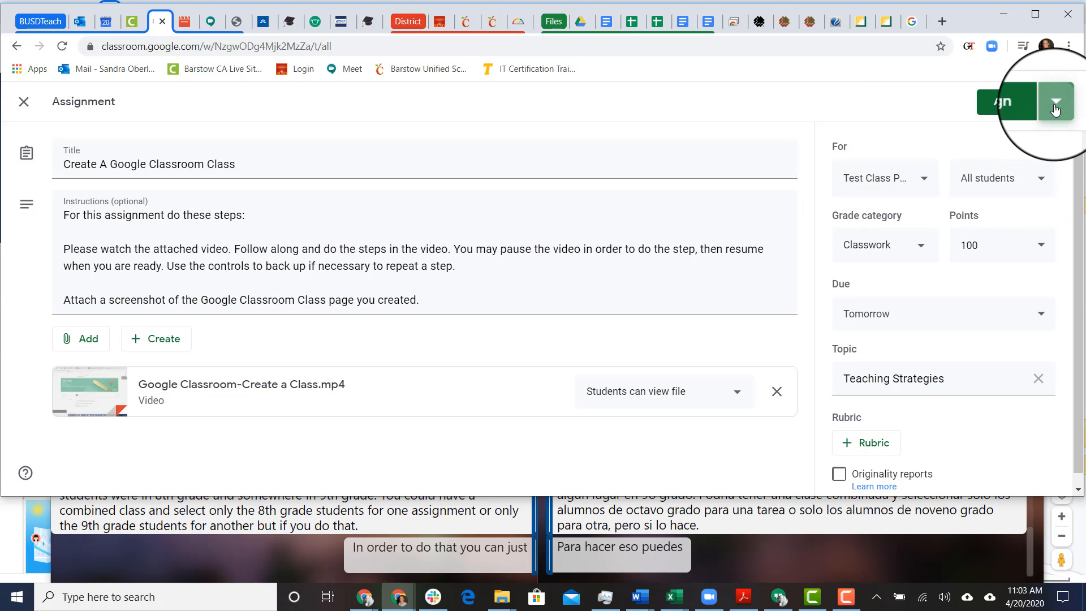
left_click(1055, 107)
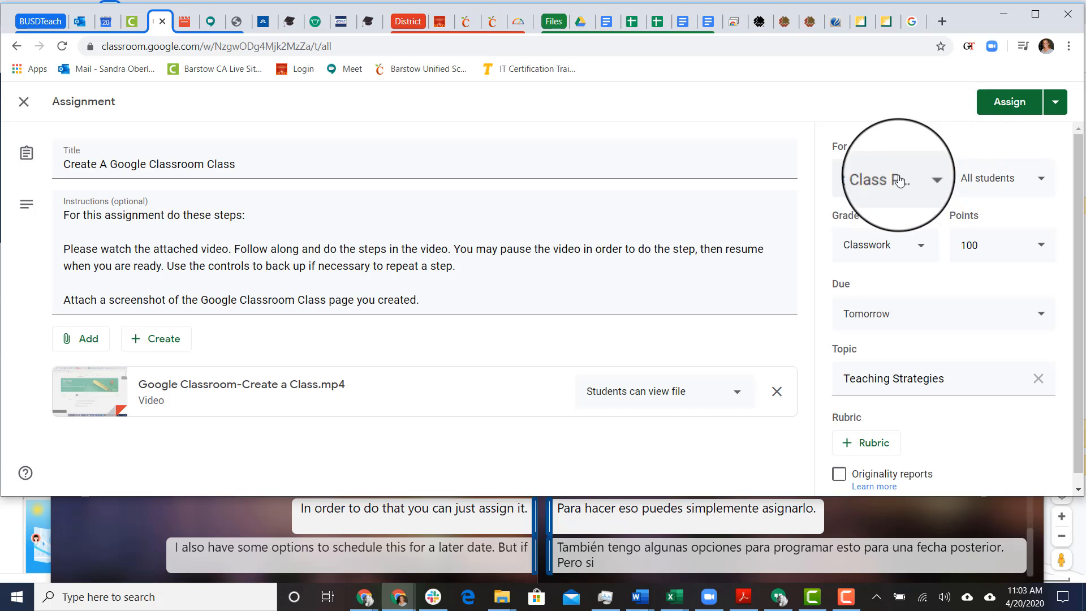
- Add the "COMPUTER CO..." class with the "Lesson Templates f..." section as a second recipient of the assignment alongside Test Class
left_click(921, 178)
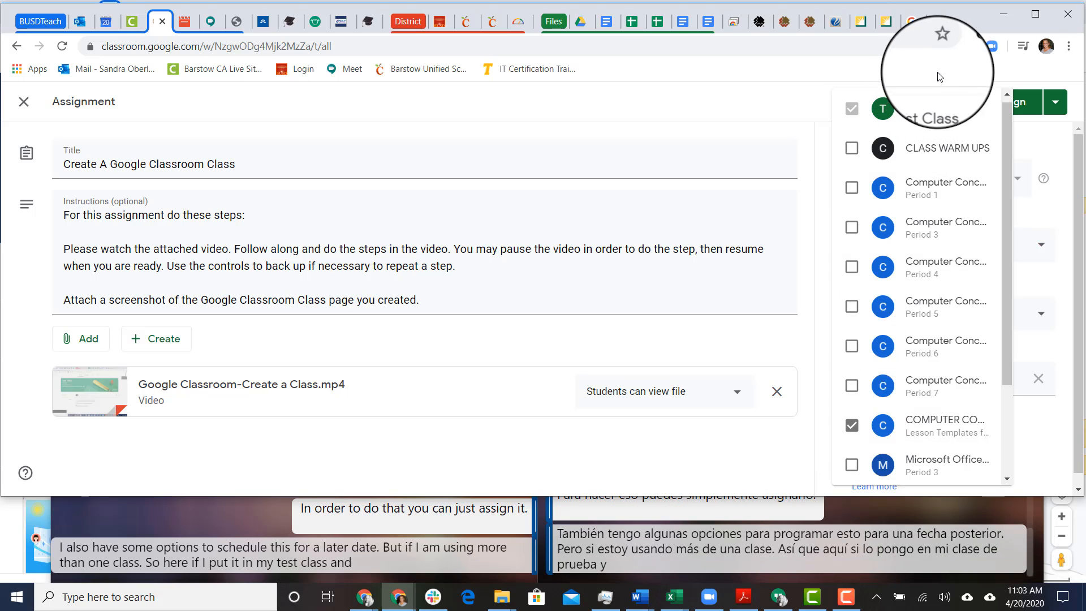
left_click(1041, 148)
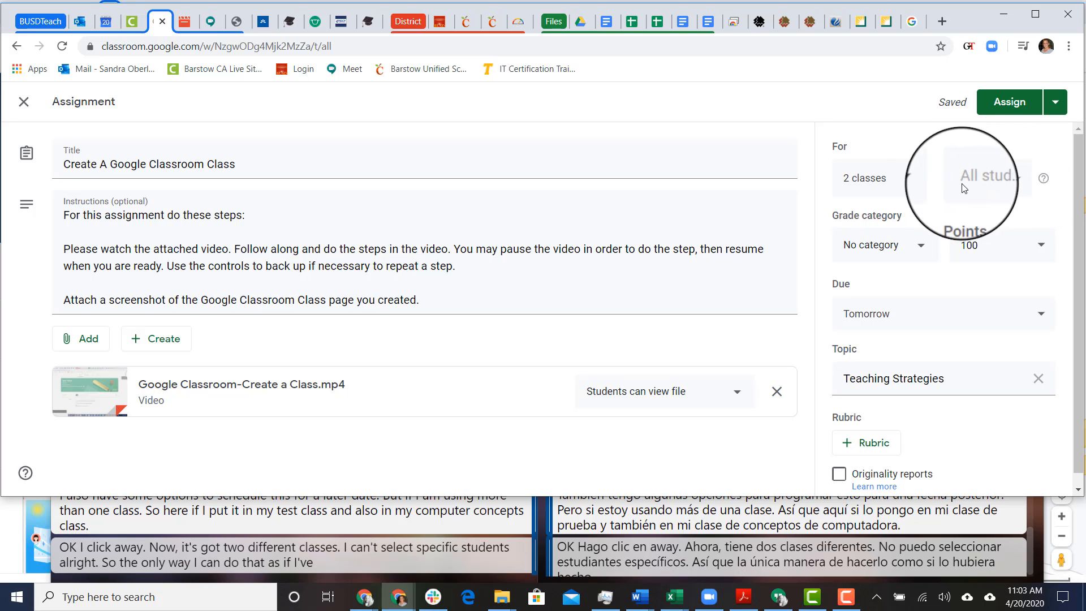
- Remove the "COMPUTER CO..." class with the "Lesson Templates f..." section from the assignment's recipients, keeping only Test Class
left_click(1055, 102)
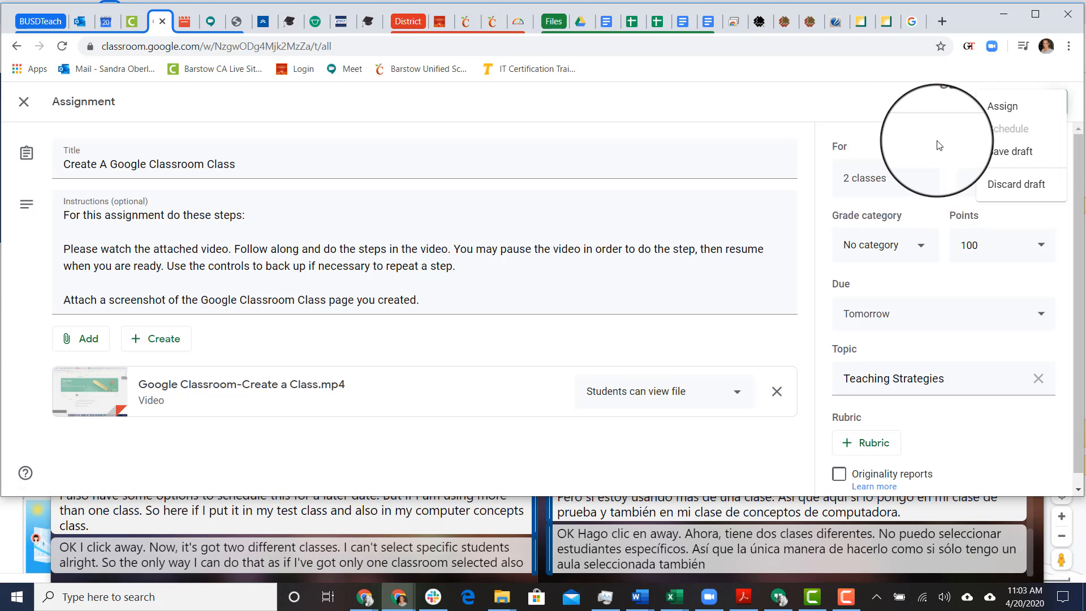
left_click(918, 179)
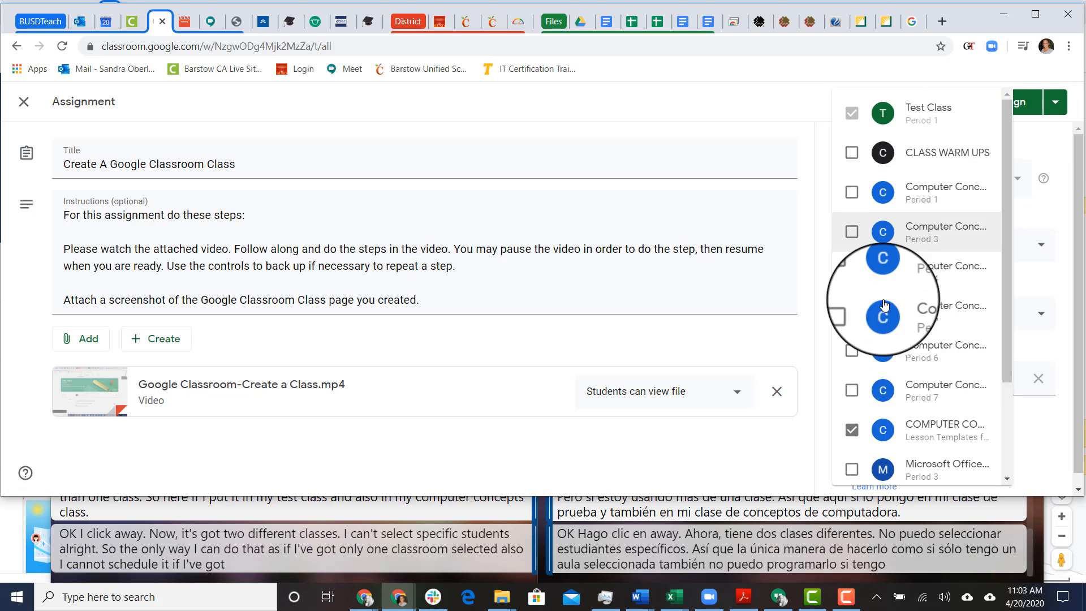
left_click(869, 420)
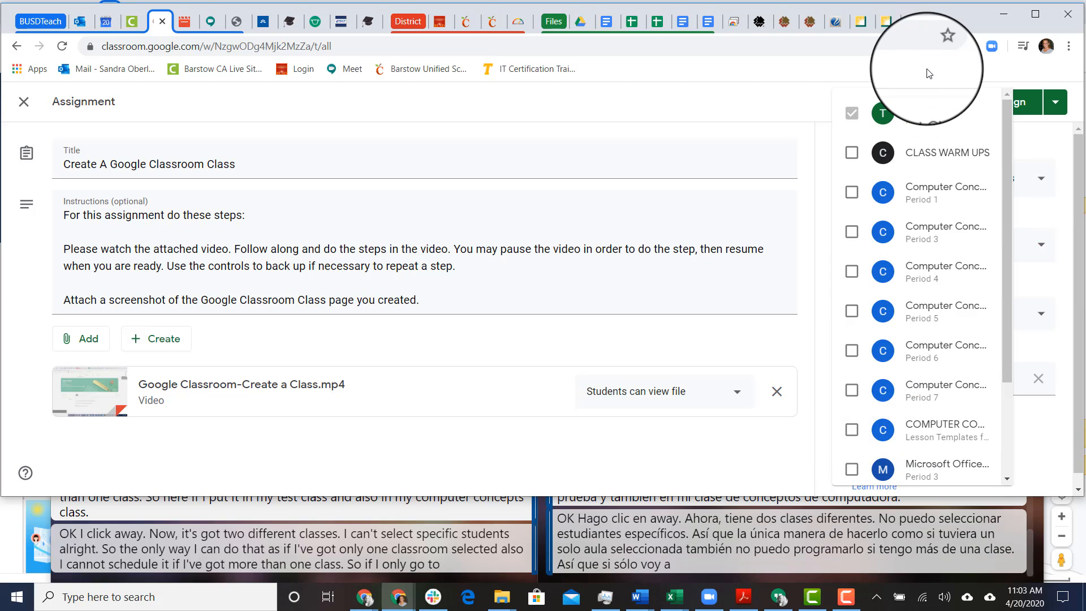
left_click(1029, 133)
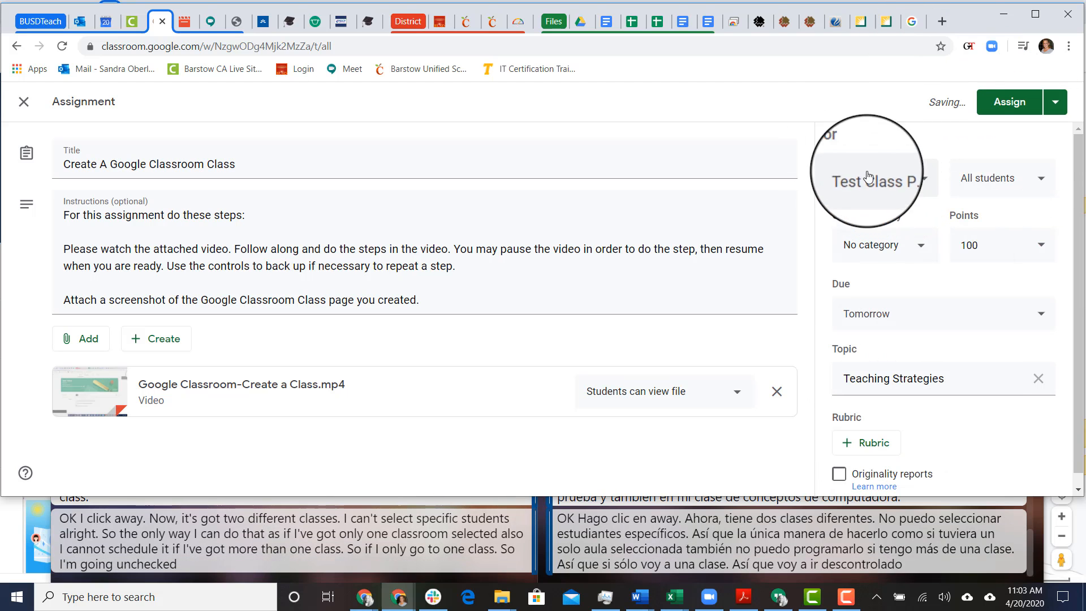
- Look at the scheduling option and the student selection for the assignment with Test Class as the only recipient
left_click(1056, 104)
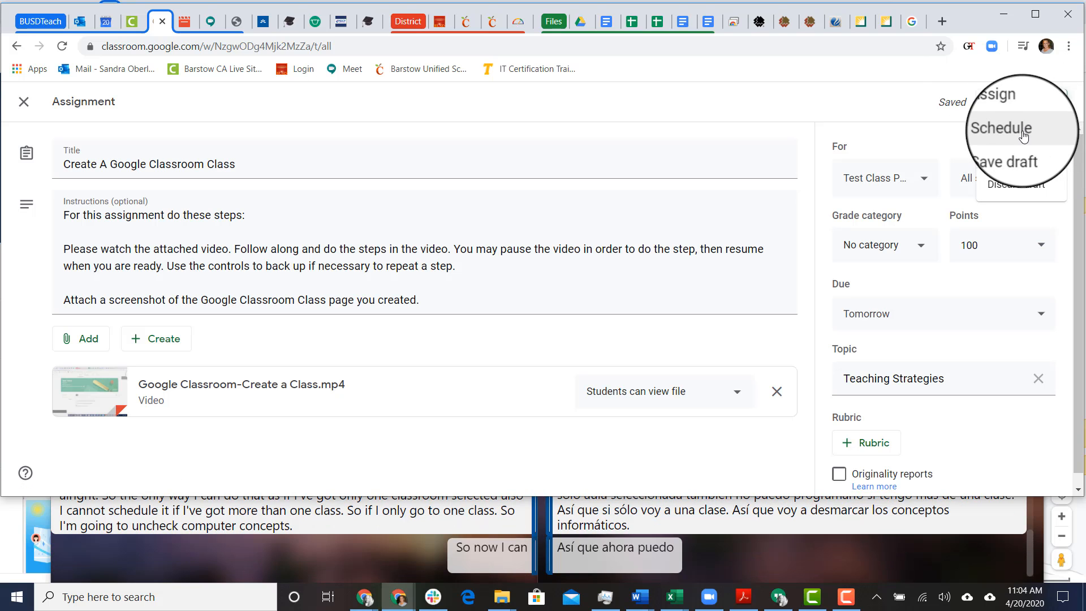
left_click(930, 142)
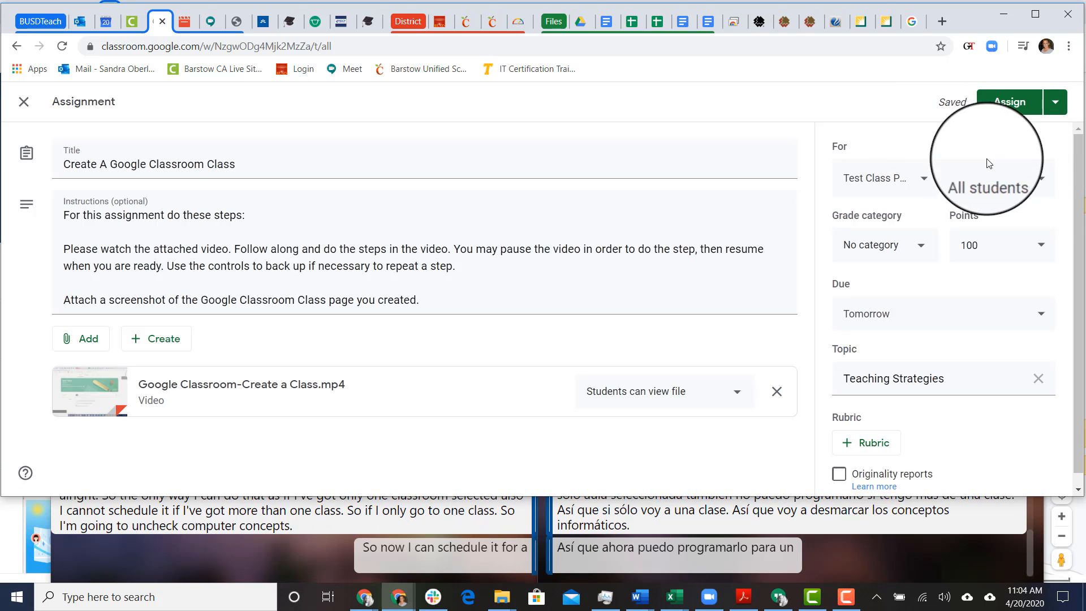
left_click(1039, 191)
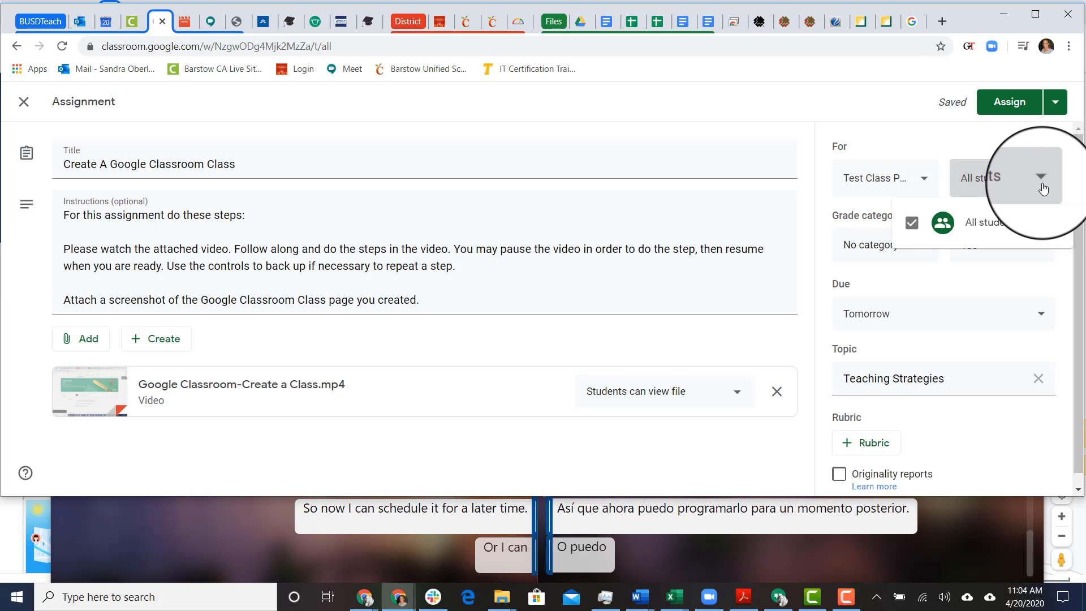
left_click(997, 147)
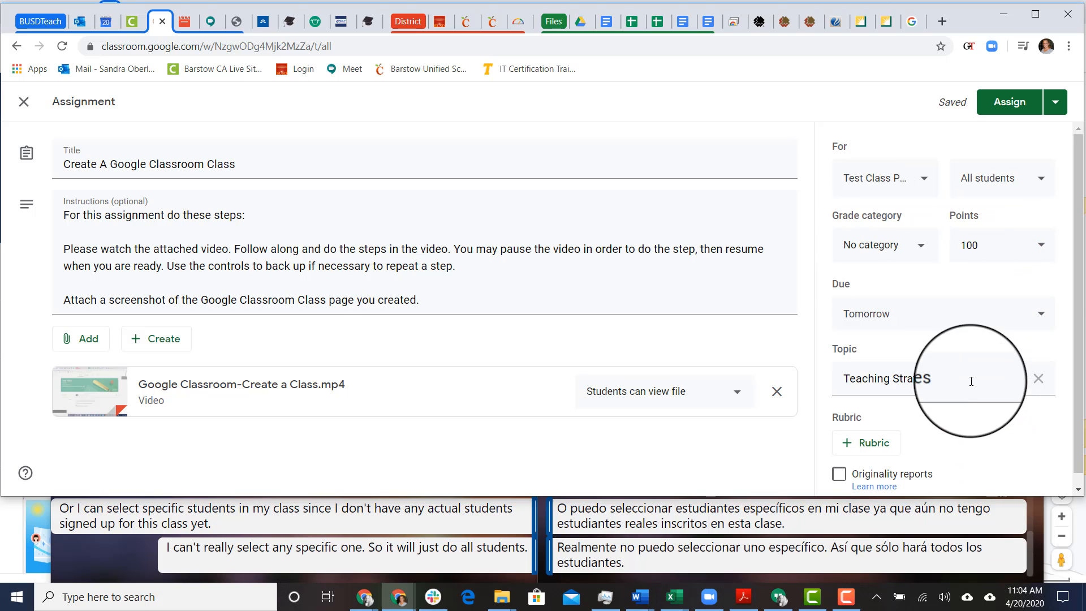
- Create a rubric for the assignment with a first criterion titled "Create the Classroom Class" worth 50 points
scroll(922, 395, "down", 1)
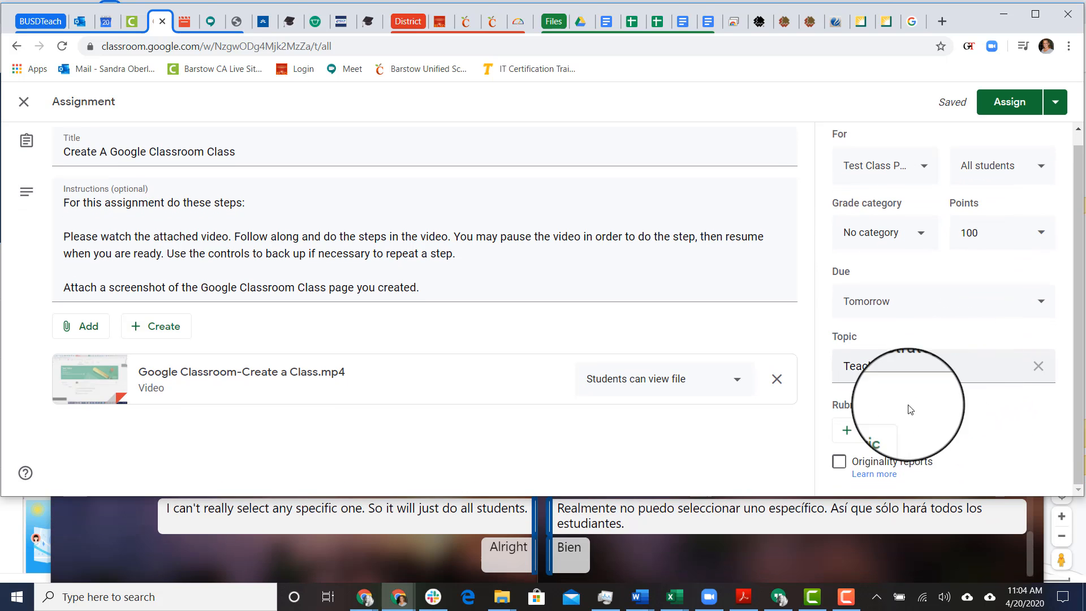
left_click(877, 435)
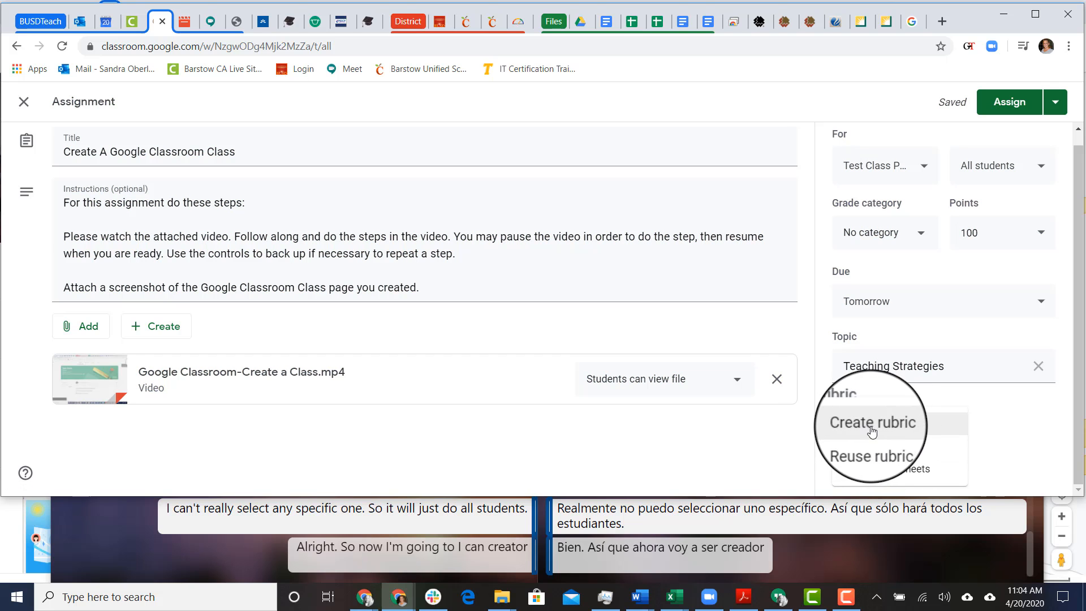
left_click(871, 430)
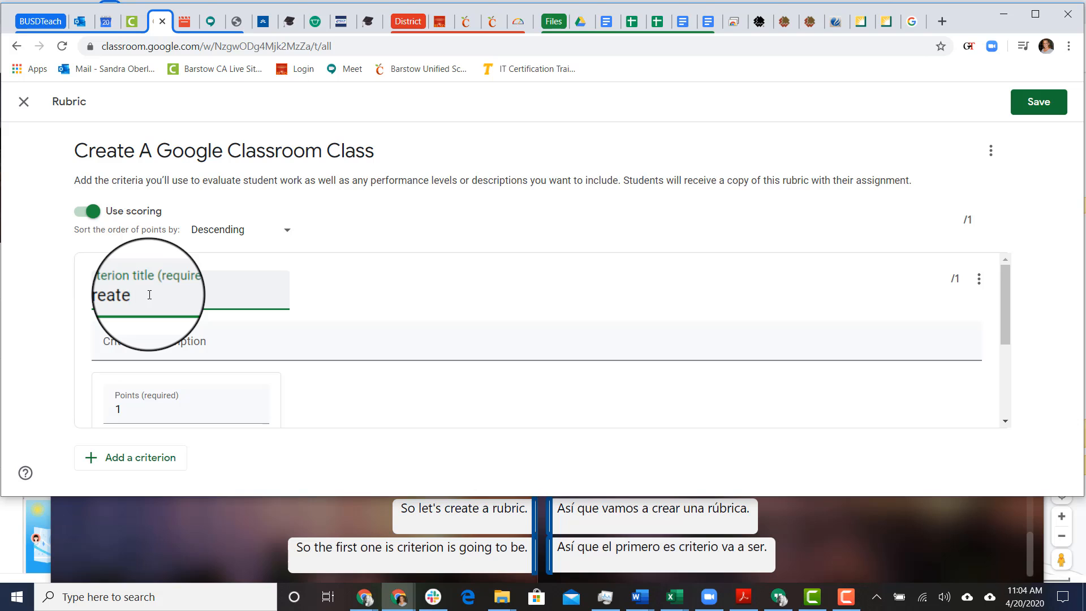
type("lass")
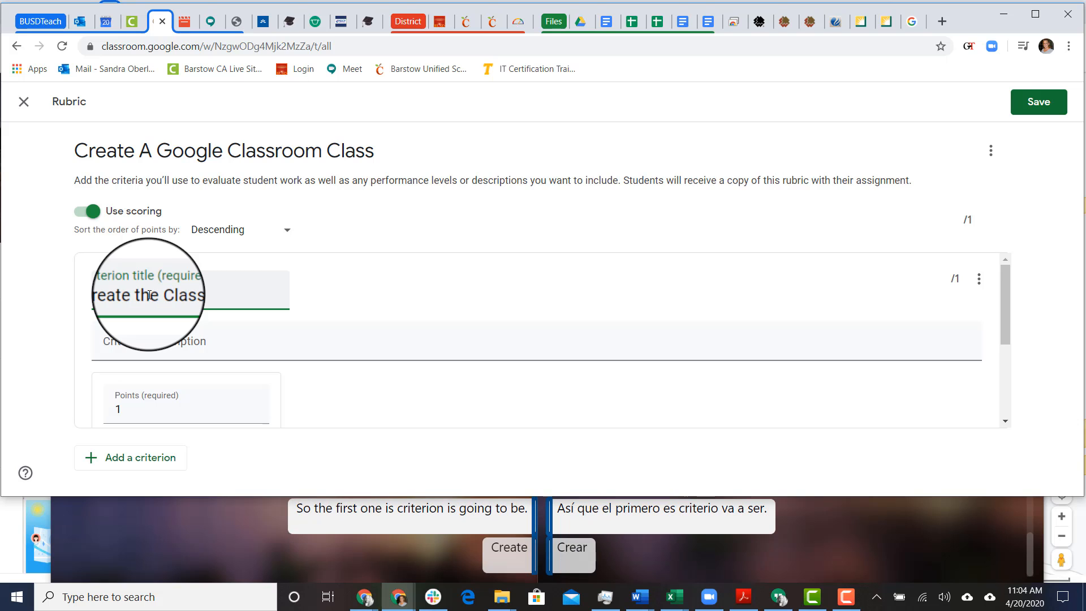
type("room Class")
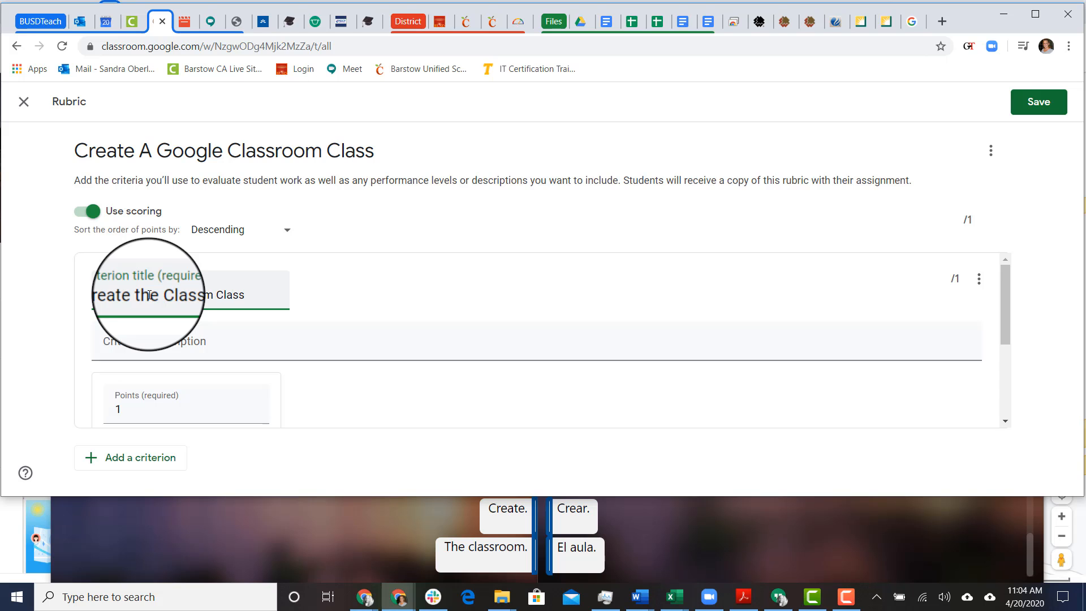
left_click(134, 412)
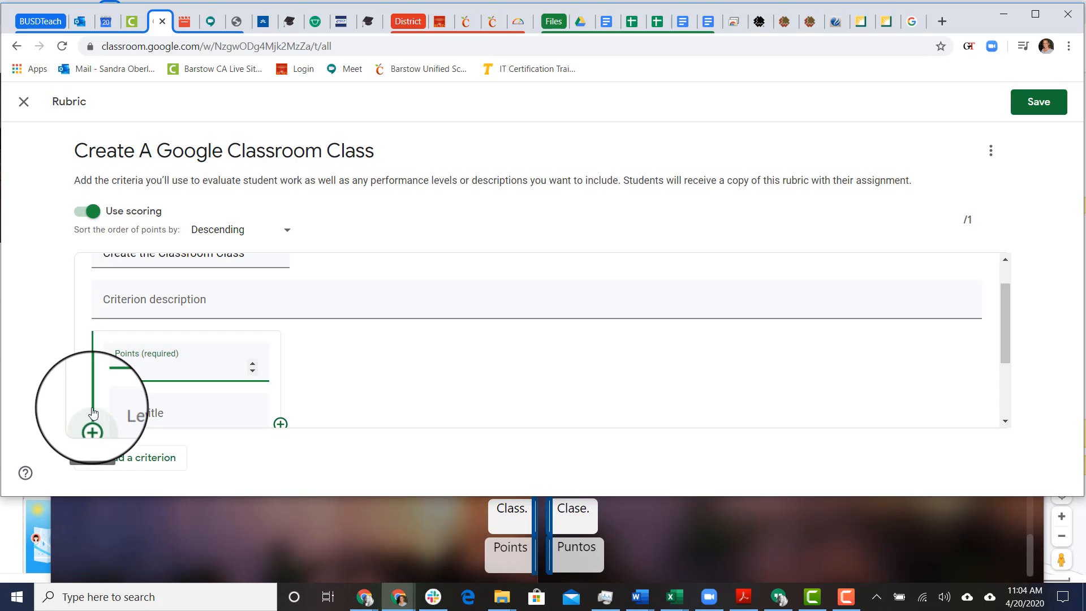
type("50")
key("Tab")
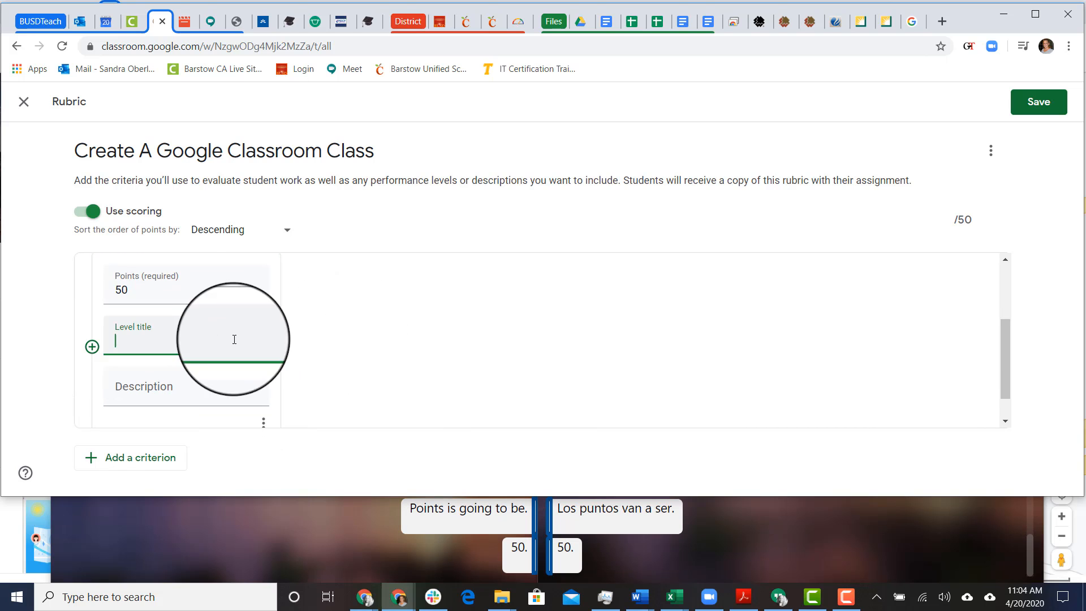
- Add a second criterion titled "Attach the Screenshot" worth 50 points and save the rubric
scroll(302, 321, "up", 2)
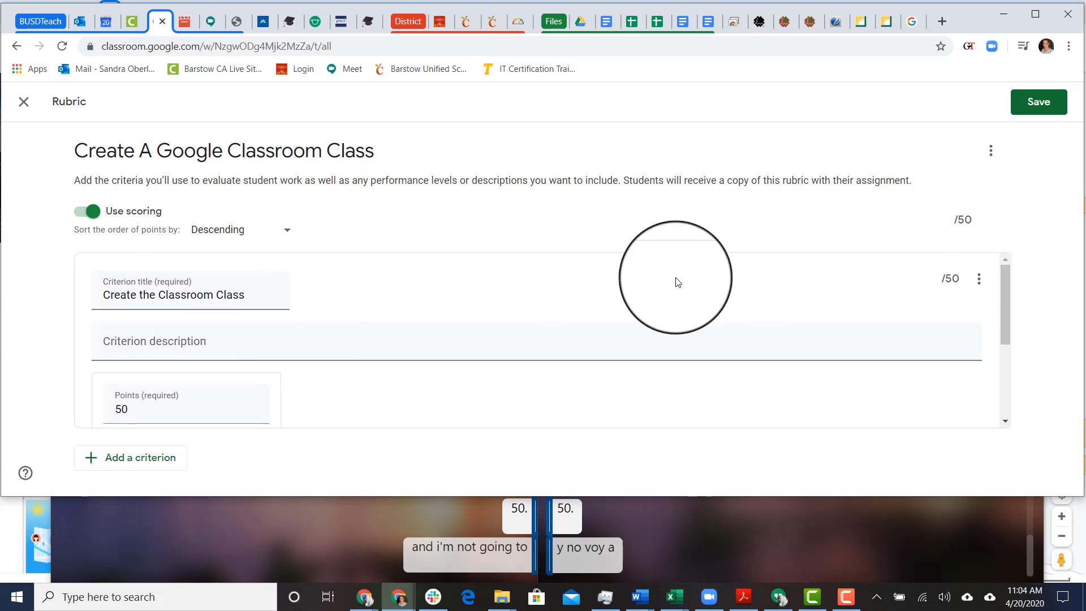
scroll(400, 339, "down", 3)
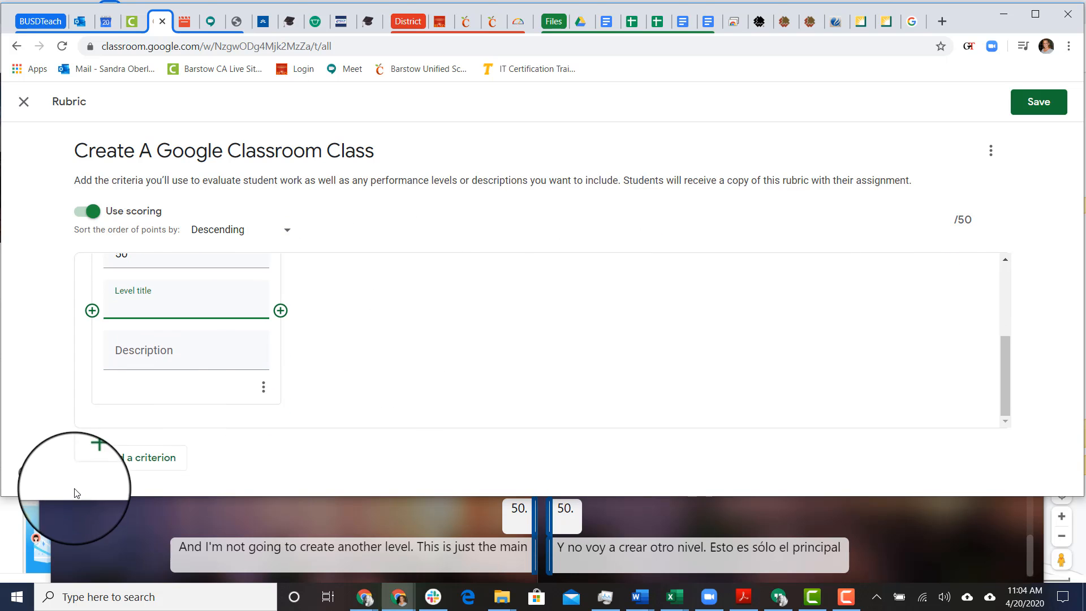
left_click(138, 458)
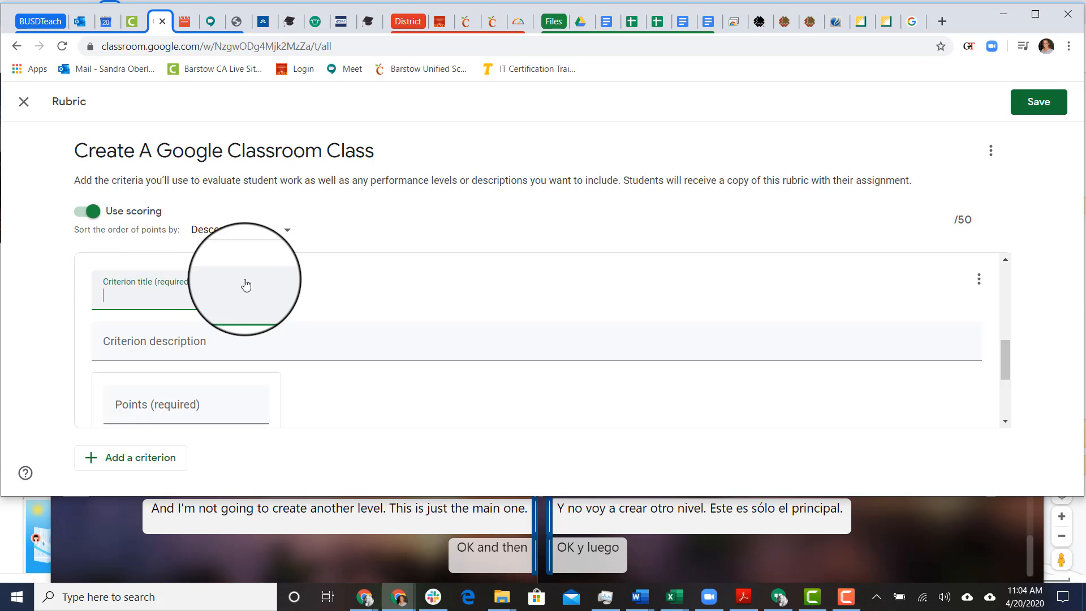
type("Attach the Scre")
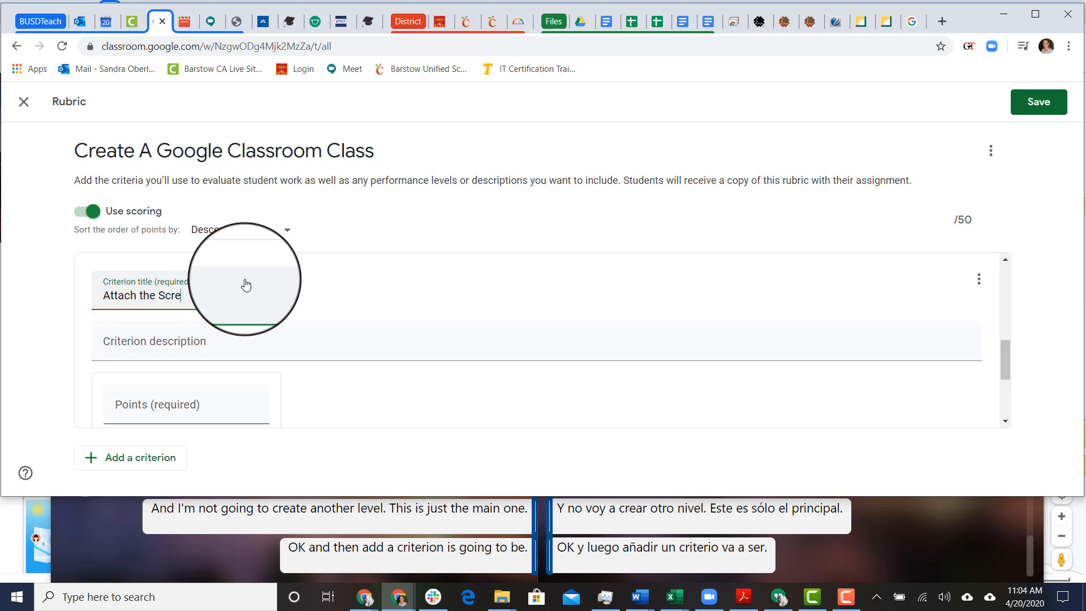
type("enshot")
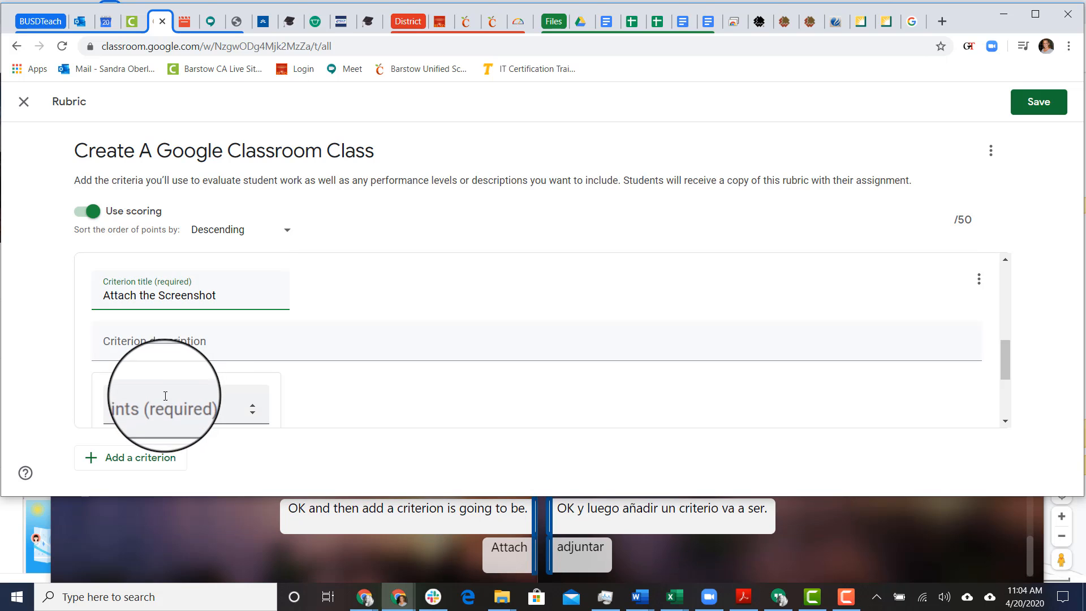
left_click(162, 402)
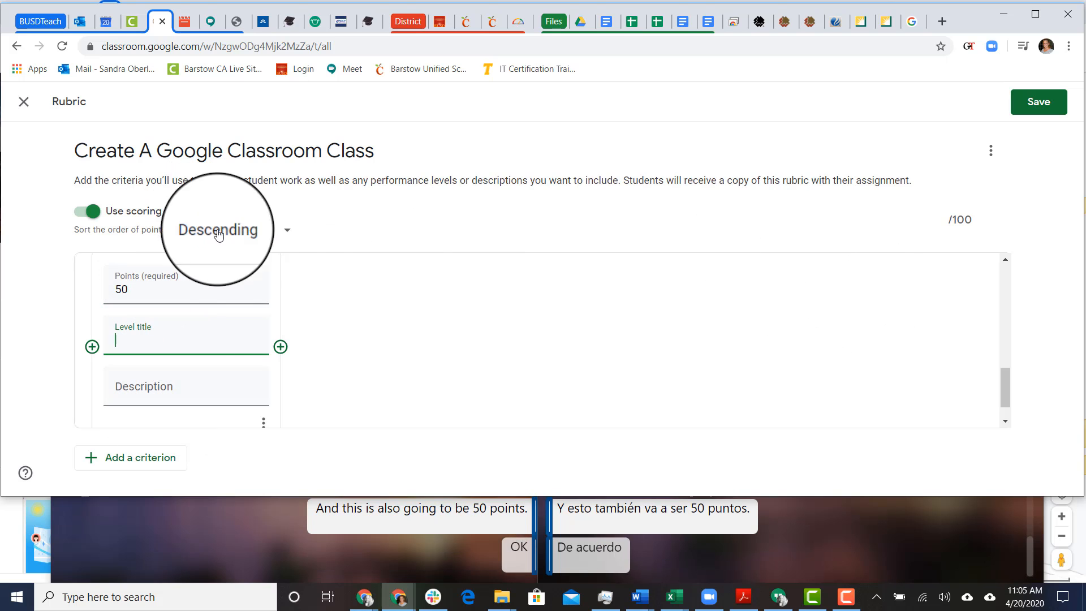
scroll(819, 320, "up", 2)
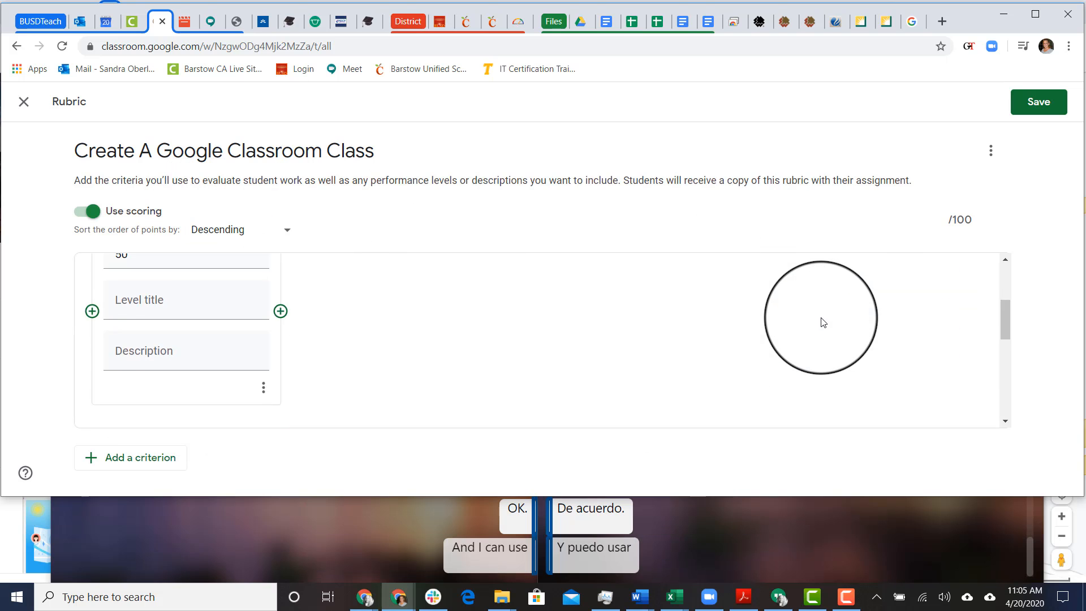
left_click(1035, 105)
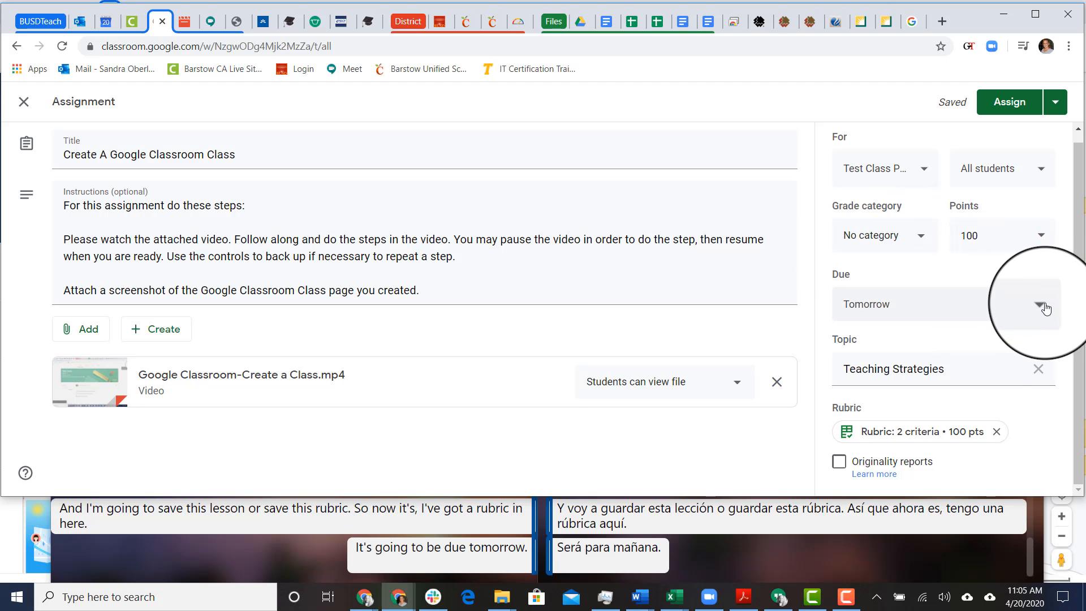
- Remove the due date from the assignment
left_click(1041, 306)
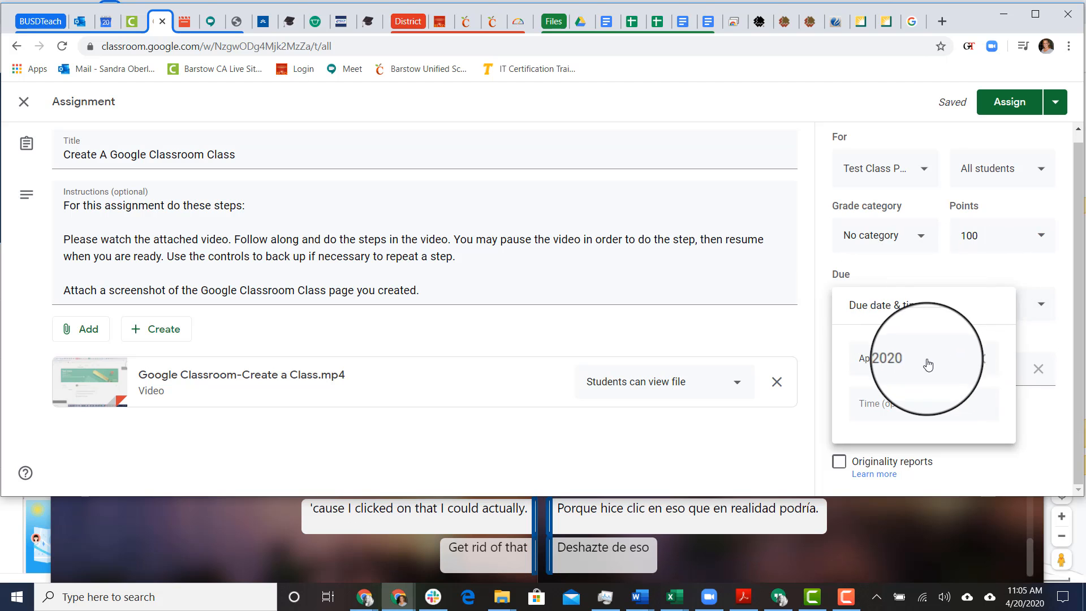
left_click(980, 361)
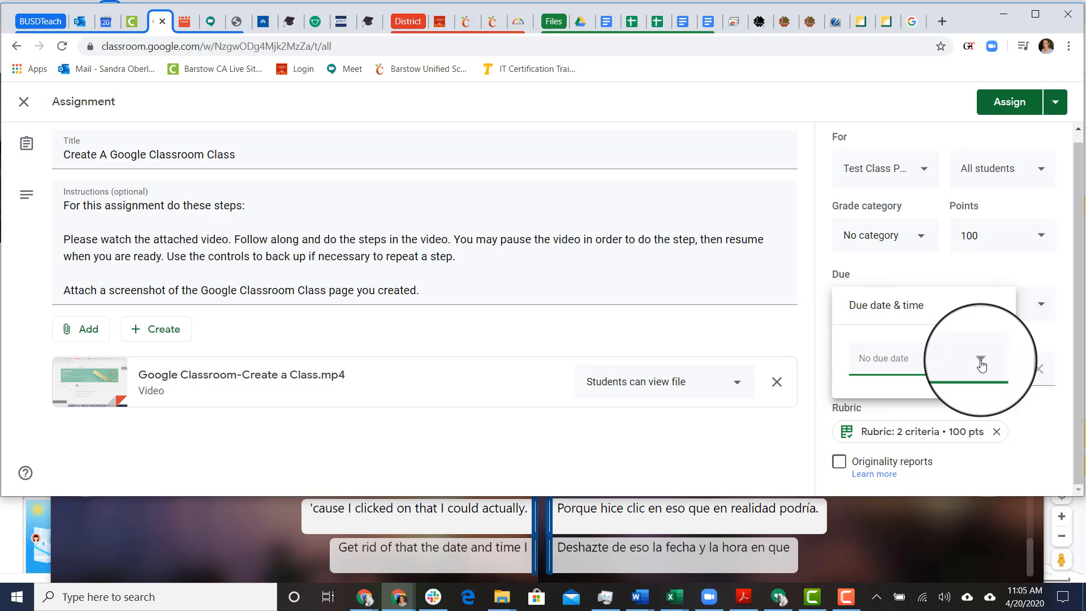
left_click(972, 276)
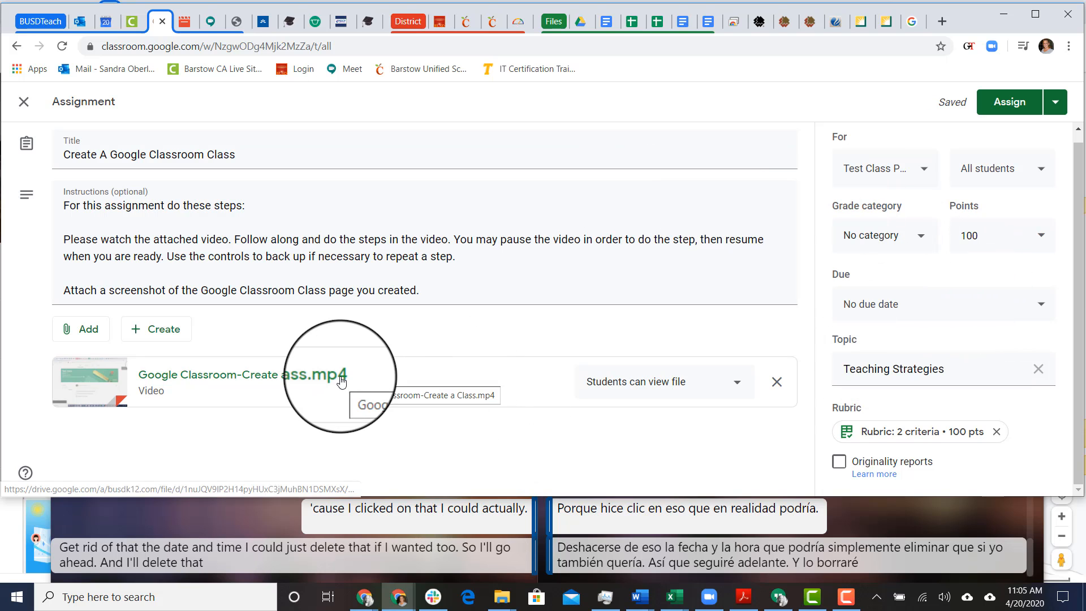
- Set the grade category to Classwork and assign the assignment to Test Class
left_click(1011, 106)
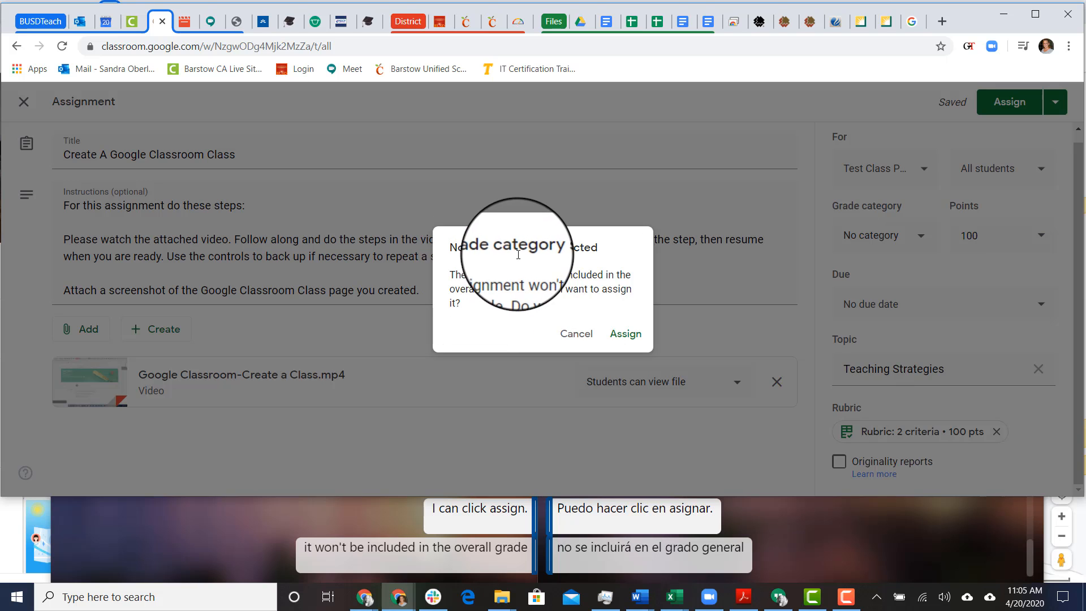
left_click(574, 334)
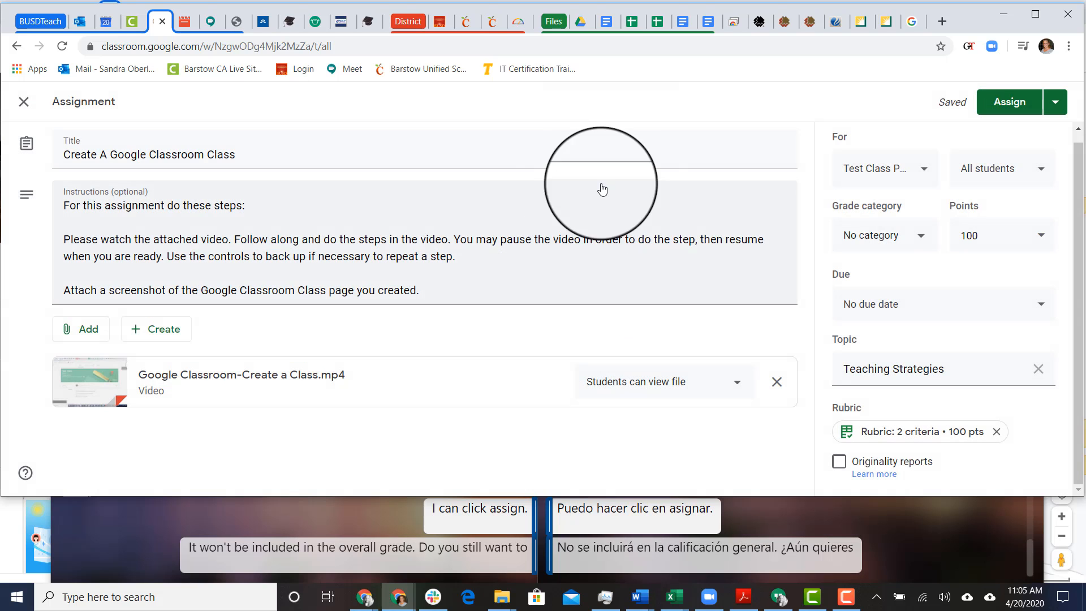
left_click(922, 243)
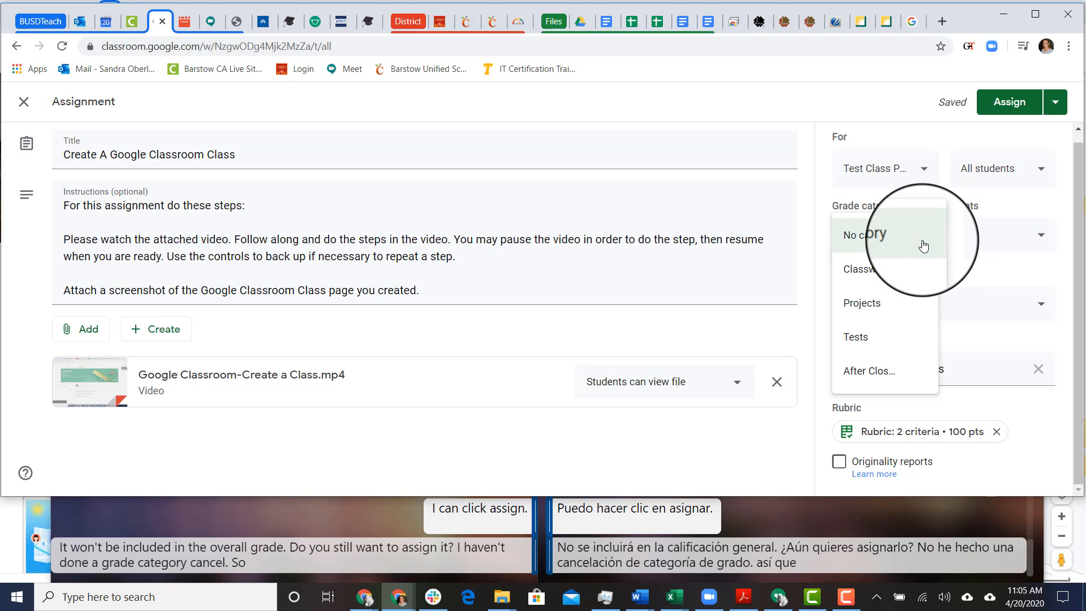
left_click(869, 271)
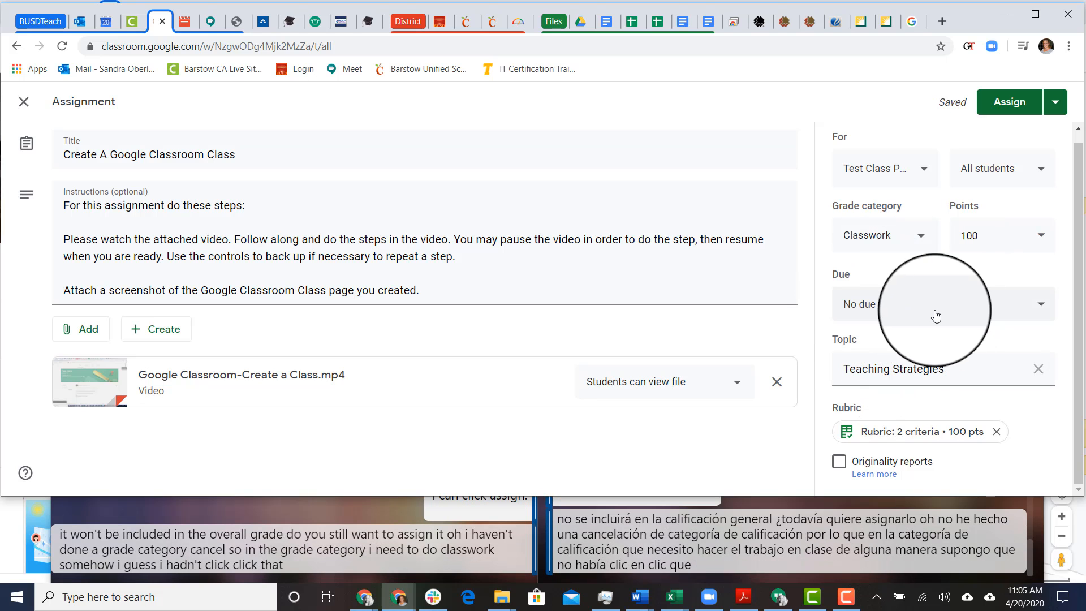
left_click(1015, 109)
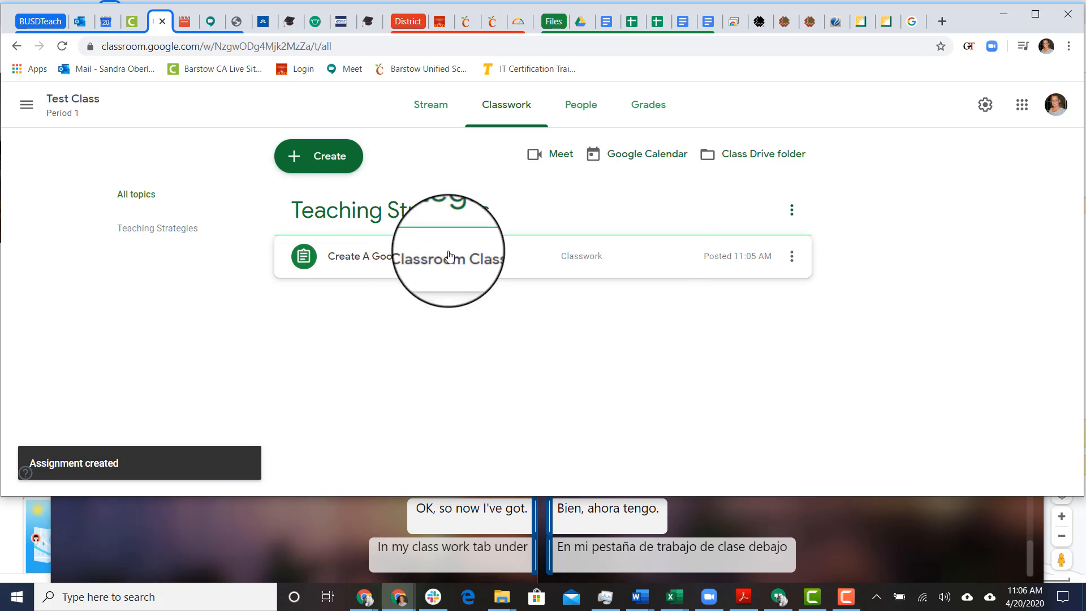
- Open the posted "Create A Google Classroom Class" assignment from the class stream and view its instructions
left_click(419, 115)
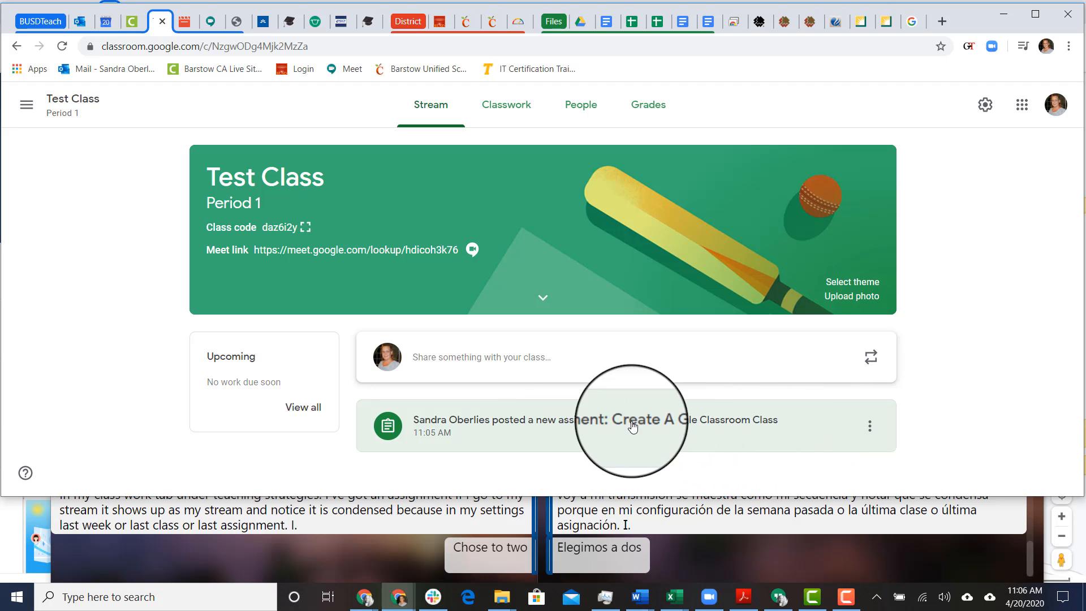
left_click(576, 430)
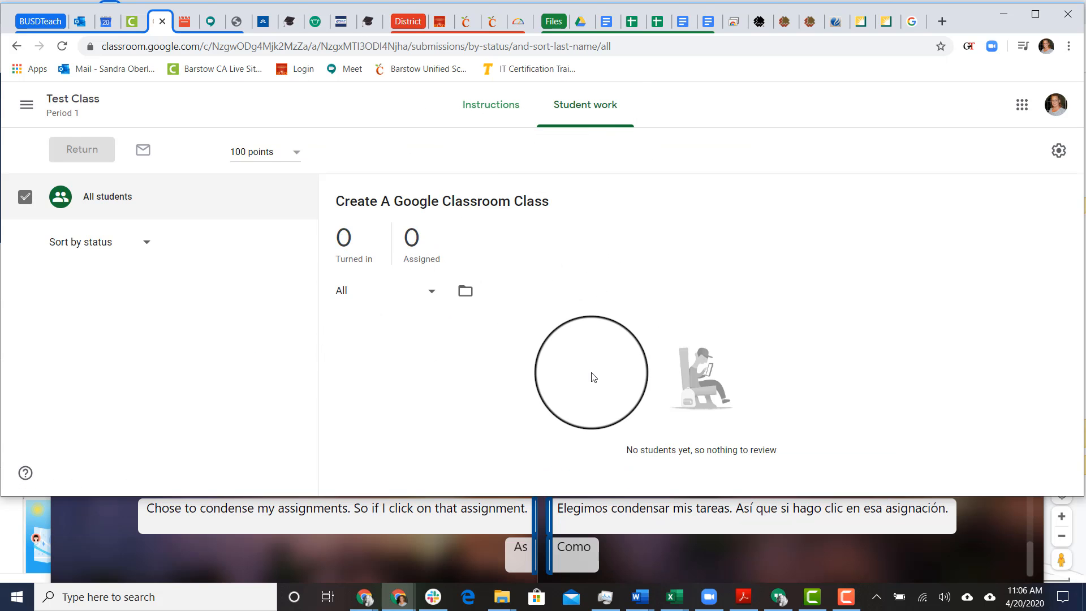
left_click(499, 110)
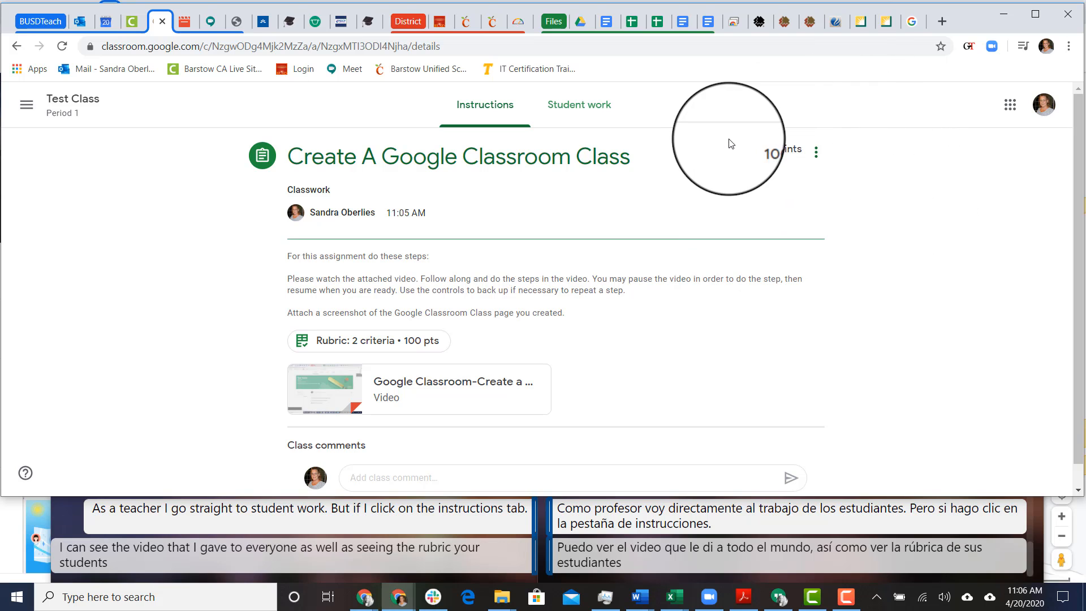
- Check where students' submissions for the assignment appear, and return to its instructions
left_click_drag(728, 139, 771, 242)
left_click(765, 203)
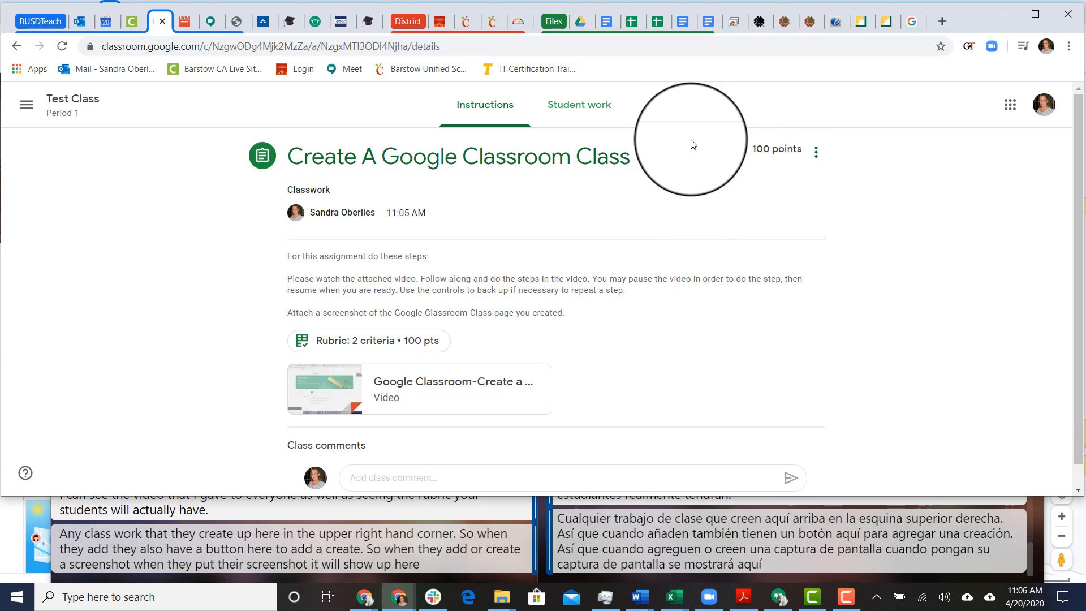
left_click(579, 107)
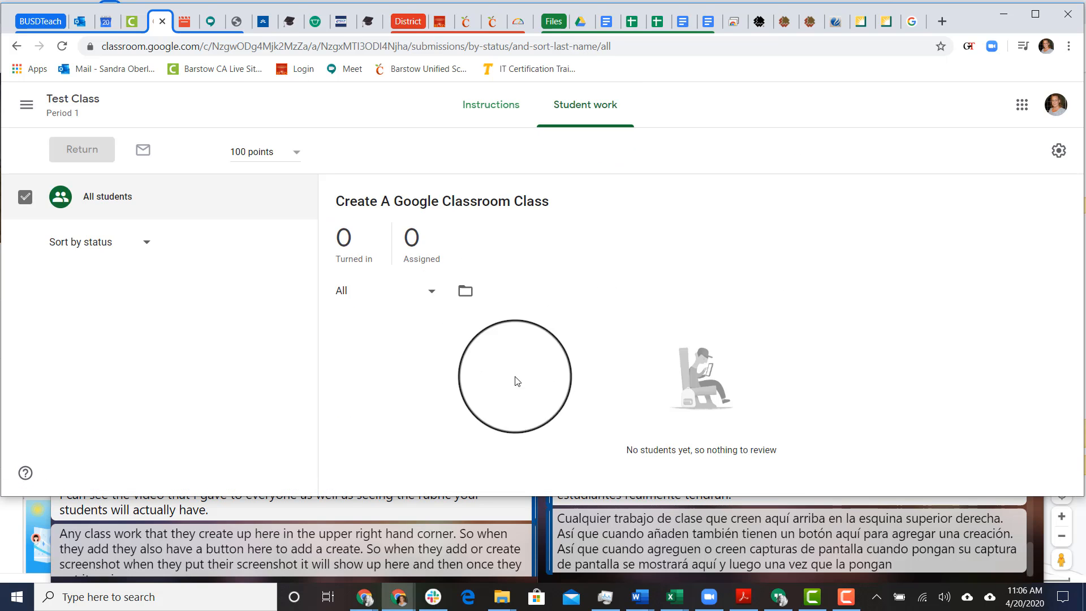
left_click(497, 113)
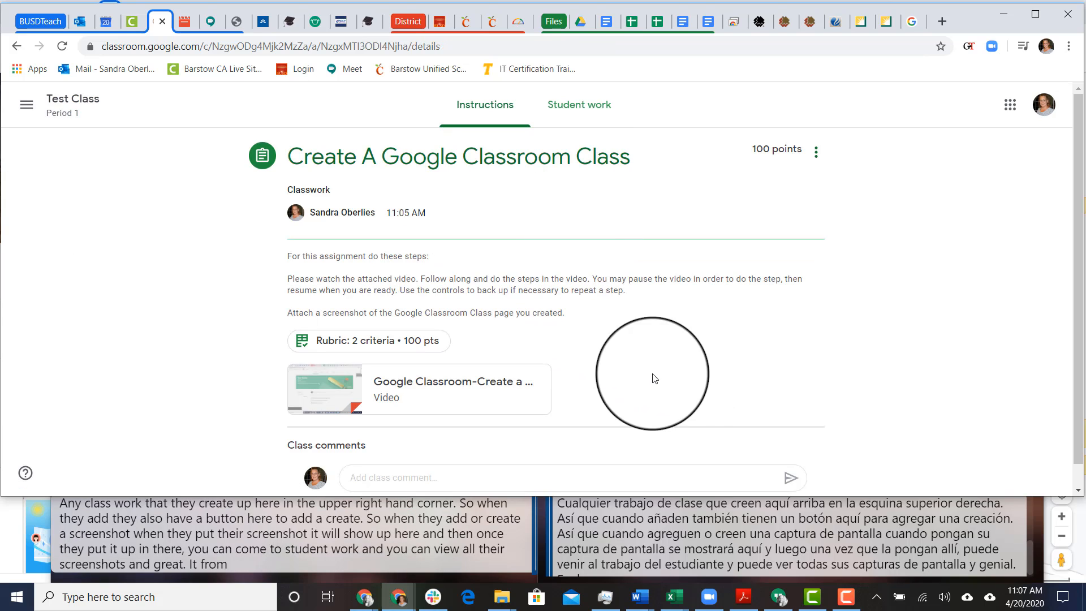